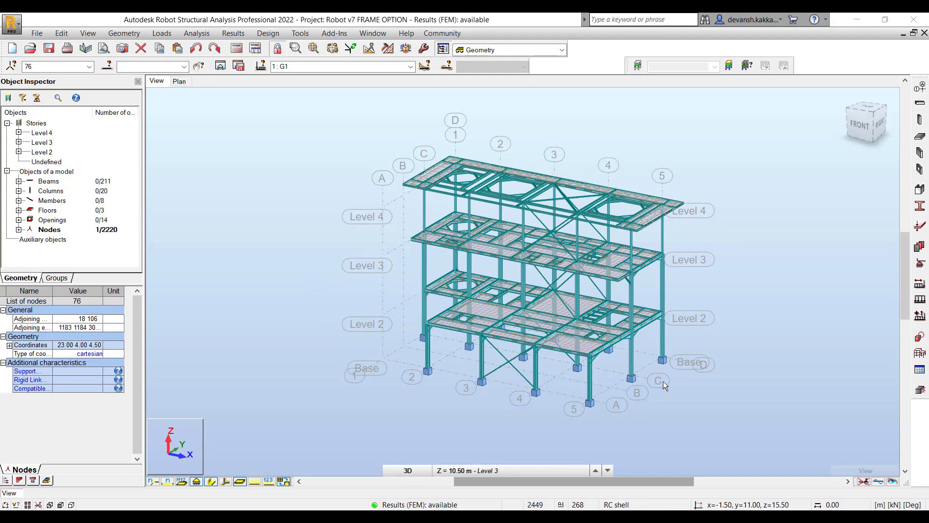
Step: Clear the node 76 selection so no frame element remains selected
click(335, 190)
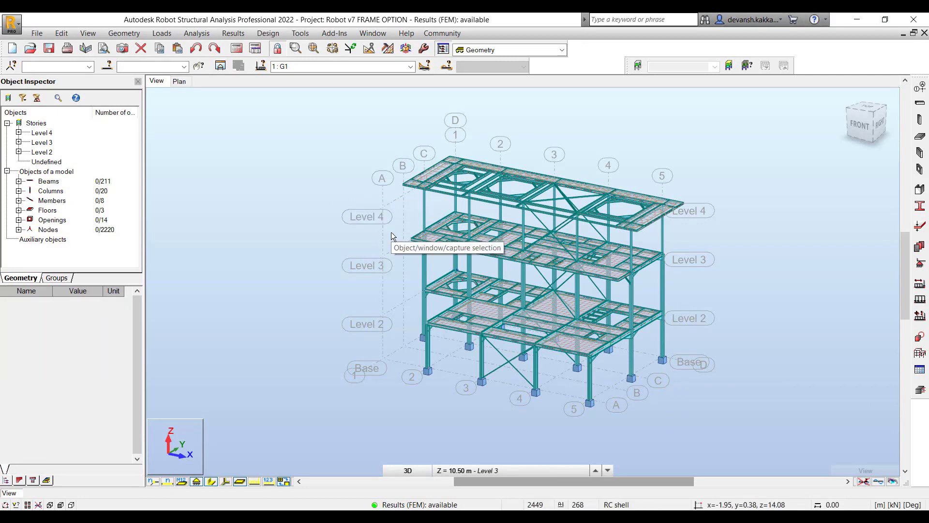
click(301, 33)
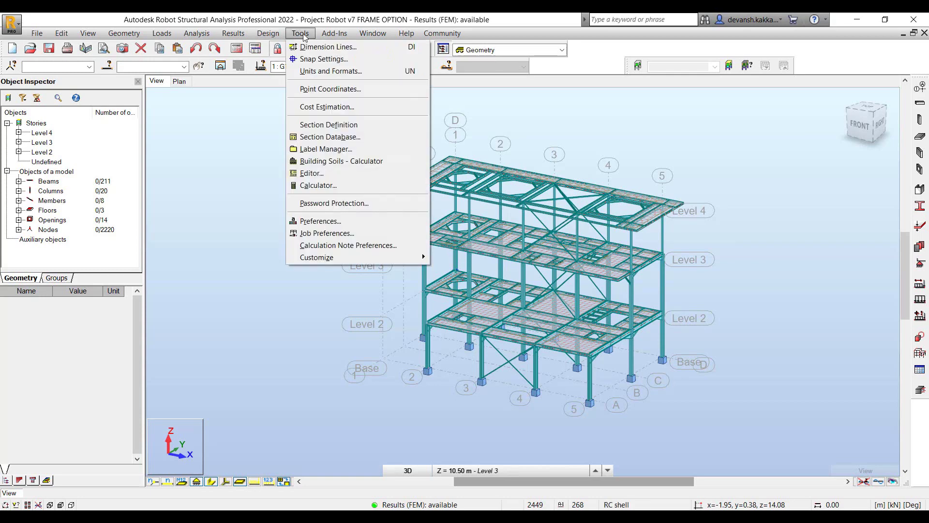
click(331, 234)
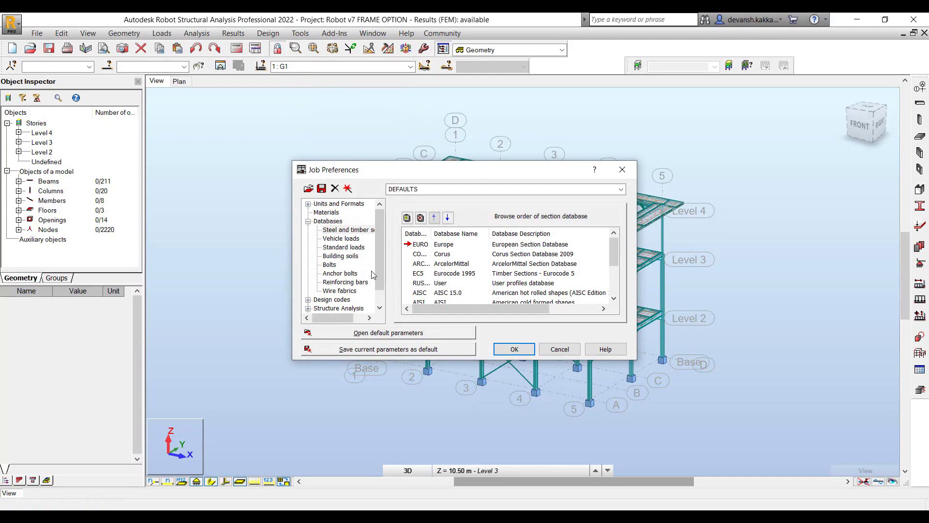
click(359, 231)
click(407, 217)
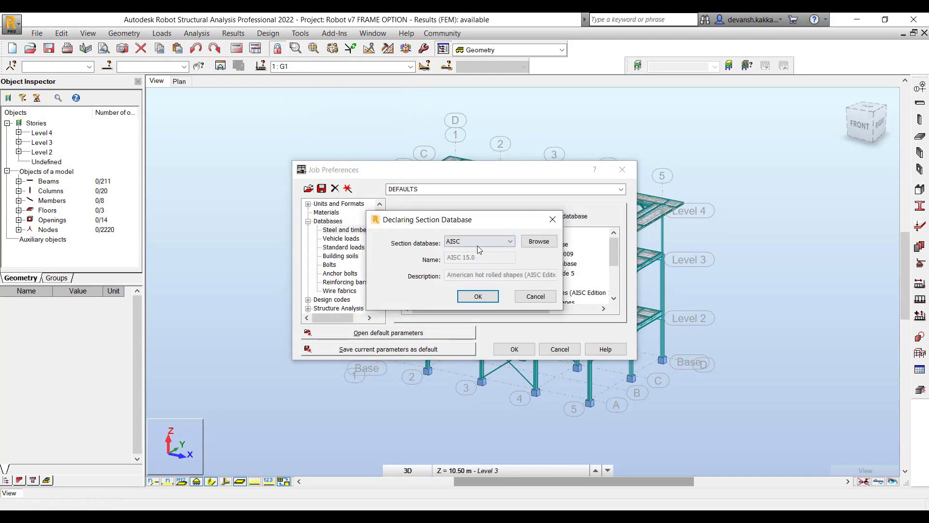
click(479, 242)
drag(507, 269, 508, 399)
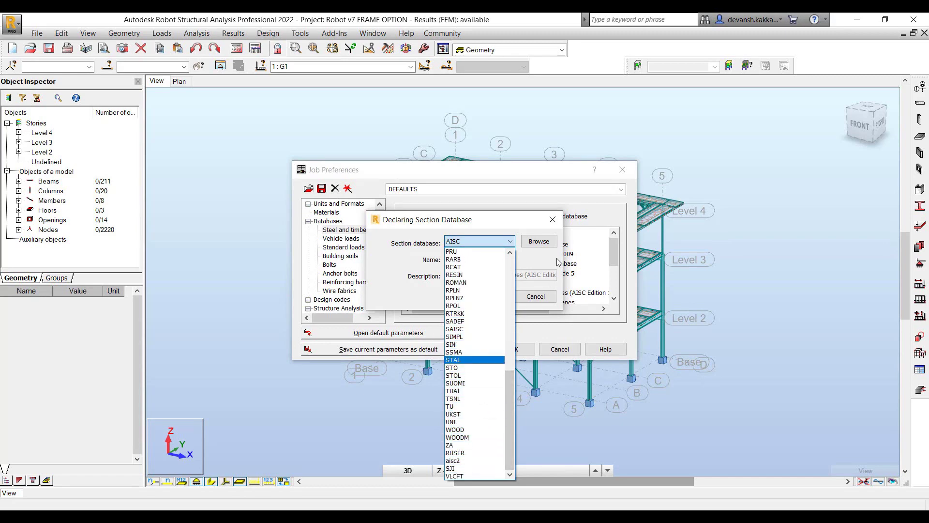
click(482, 360)
click(530, 298)
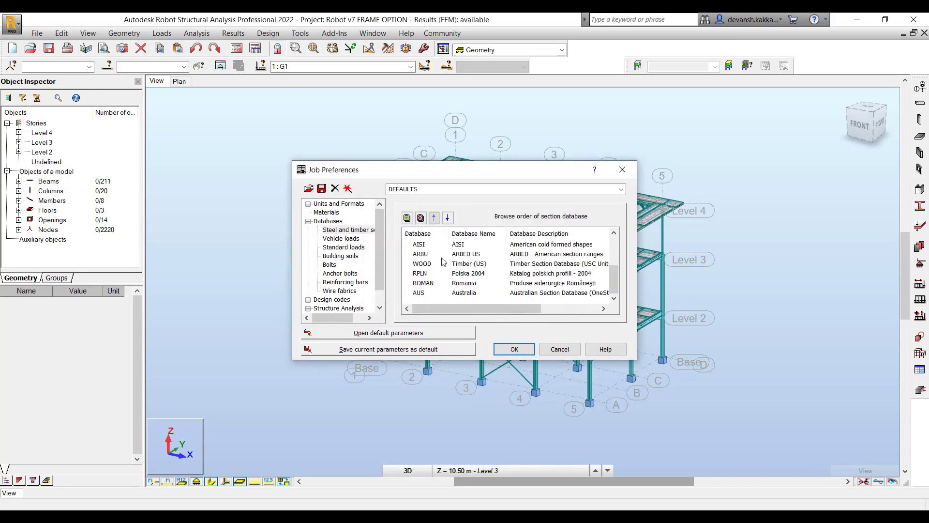
click(503, 347)
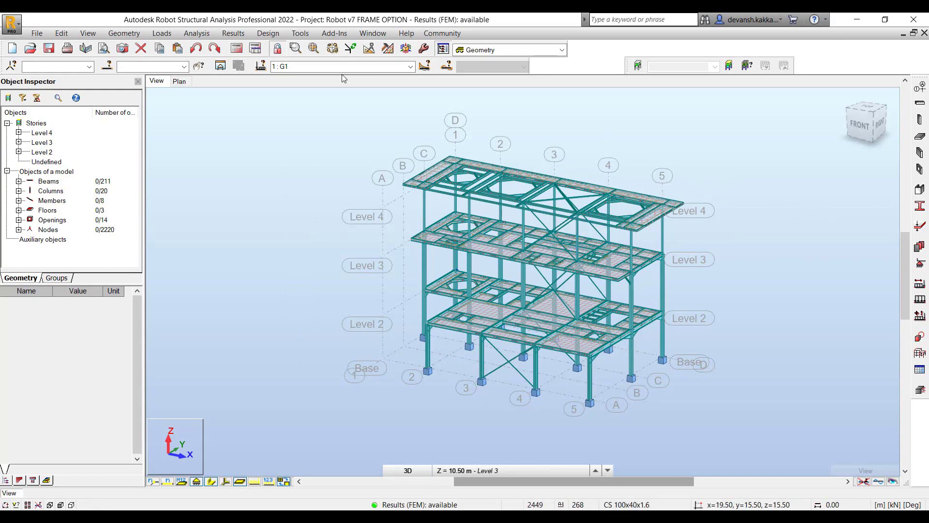
Step: Open the project's Sections list and load CS 100x40x1.6 into a New Section dialog moved left
click(124, 33)
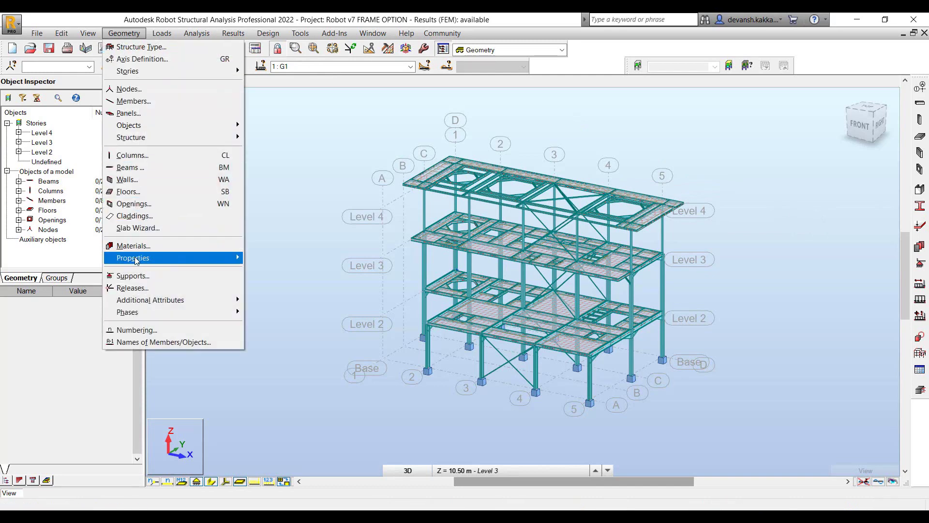
mouse_move(236, 258)
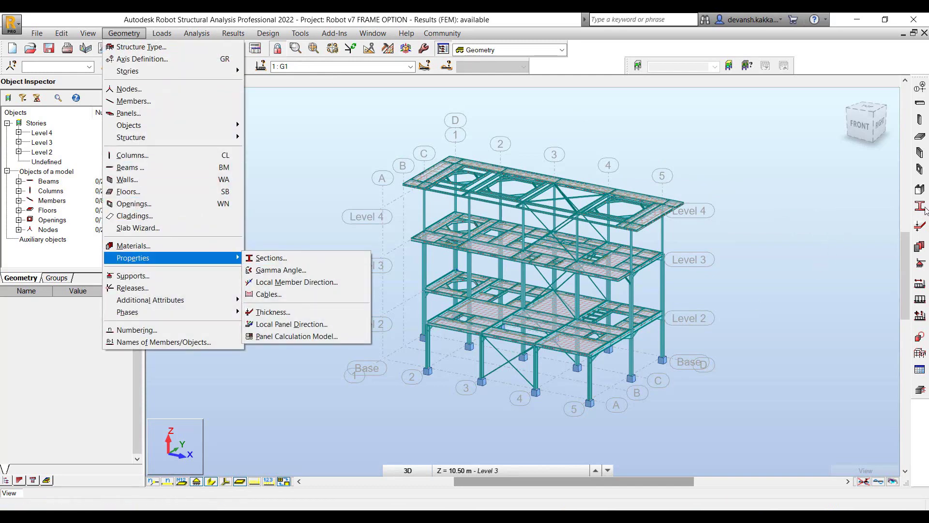
click(344, 258)
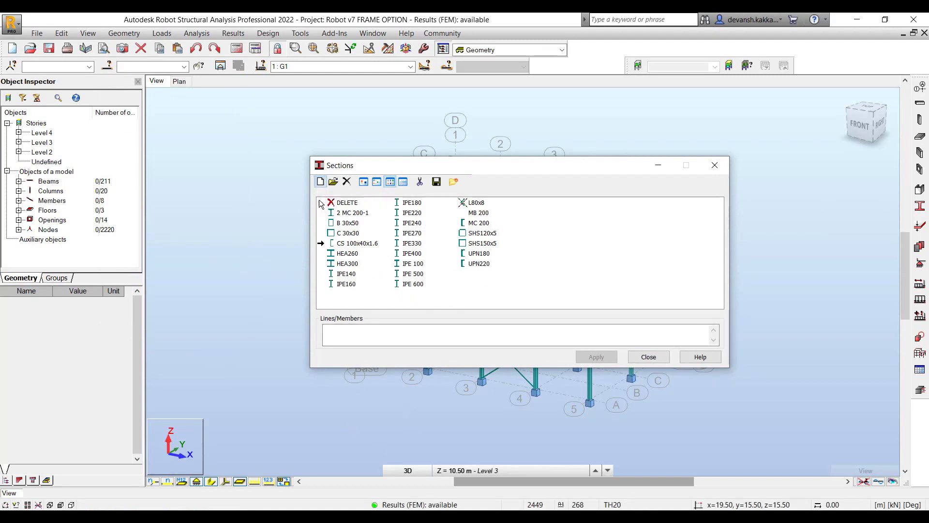
double_click(315, 254)
drag(406, 182, 302, 156)
Step: Keep the section type as steel, choose the Australia database, and try the C and EA families
click(305, 176)
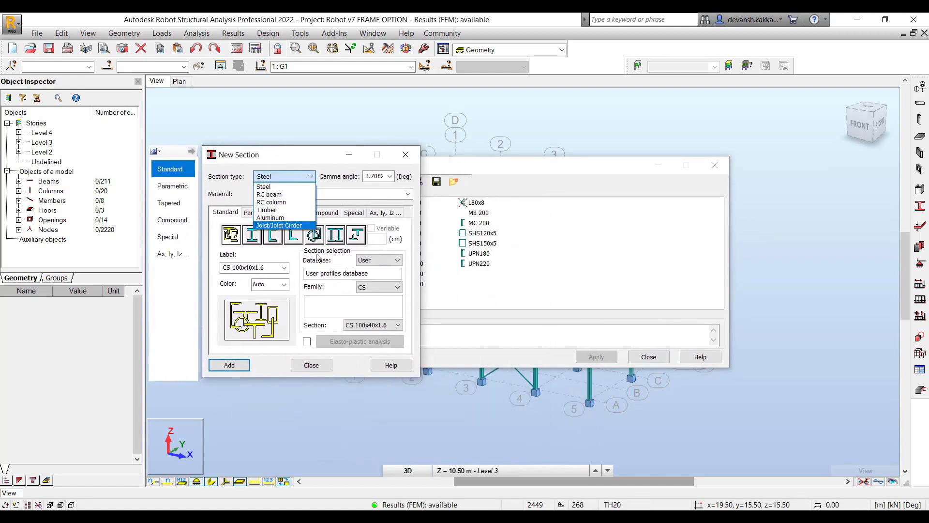
click(283, 187)
click(392, 261)
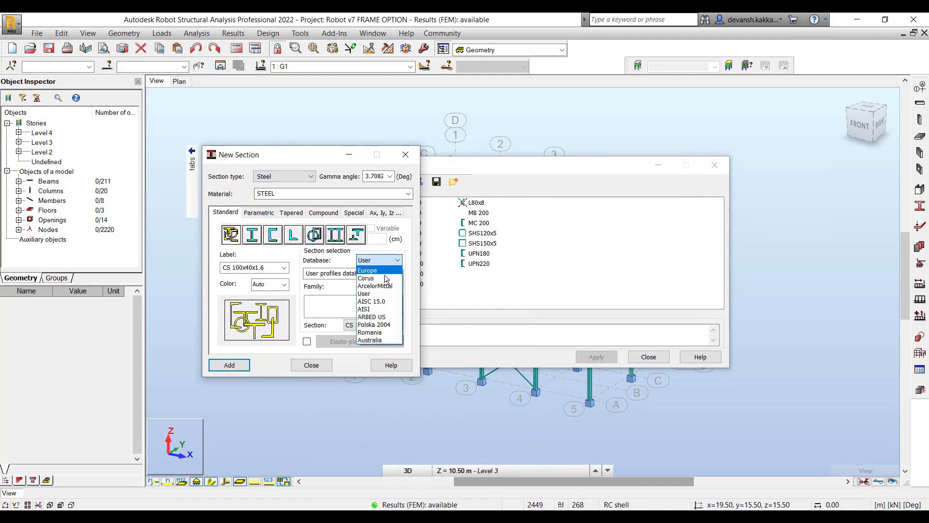
click(381, 342)
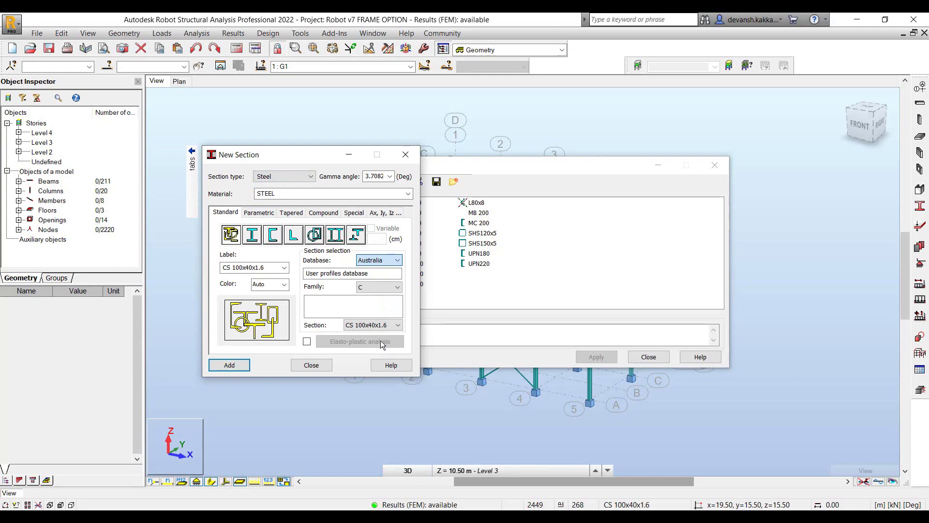
click(365, 288)
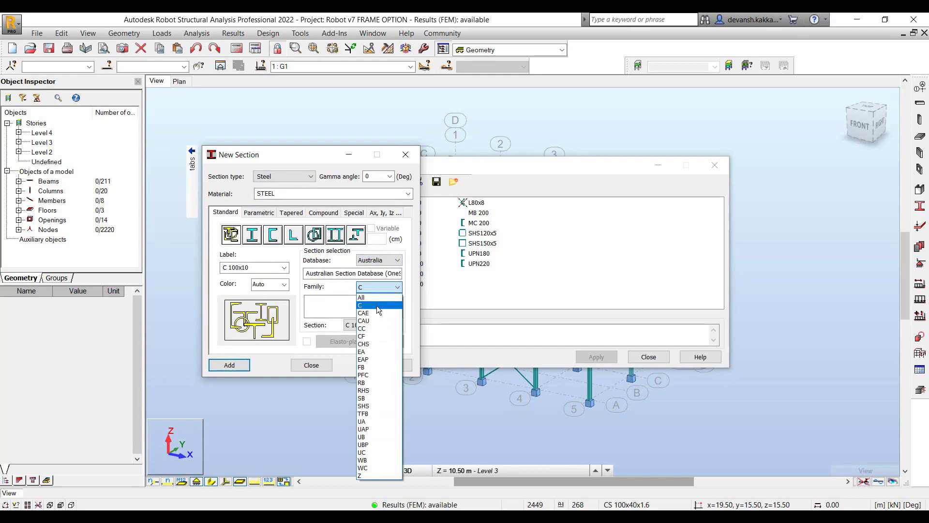
click(377, 306)
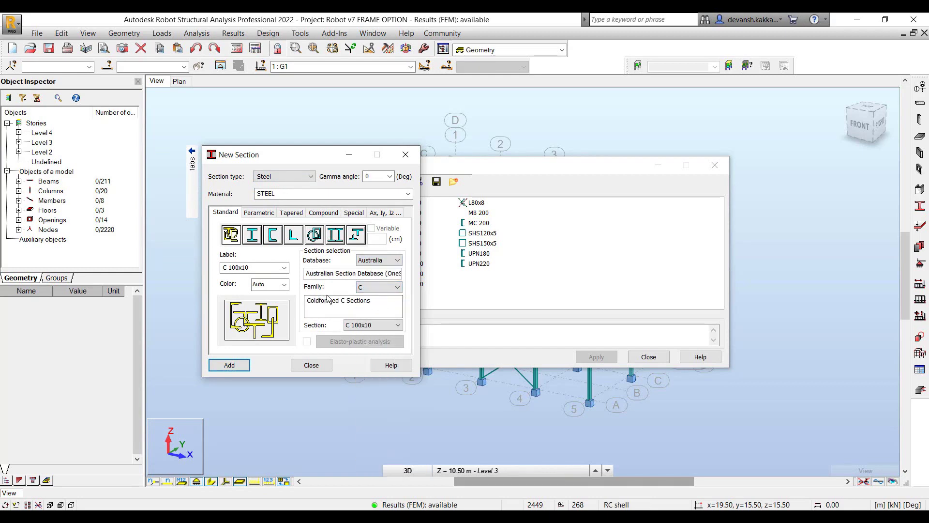
click(377, 288)
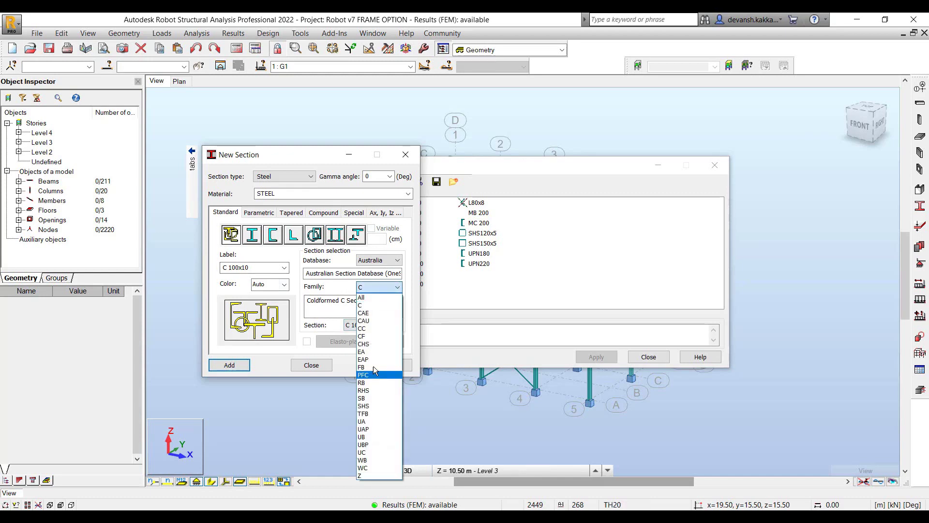
click(373, 352)
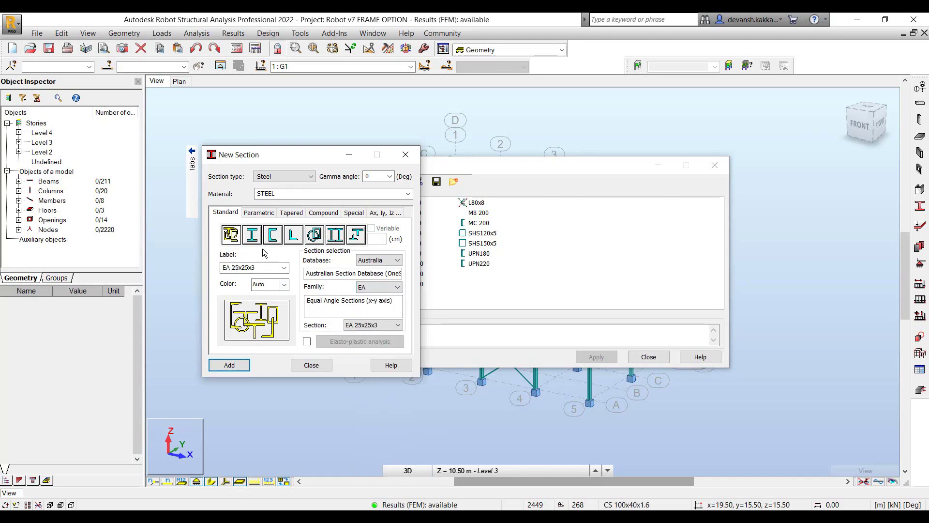
Step: Browse I, channel and angle sections, pick EAP 25x25x3, then switch to the parametric RECT_1 tube
click(258, 236)
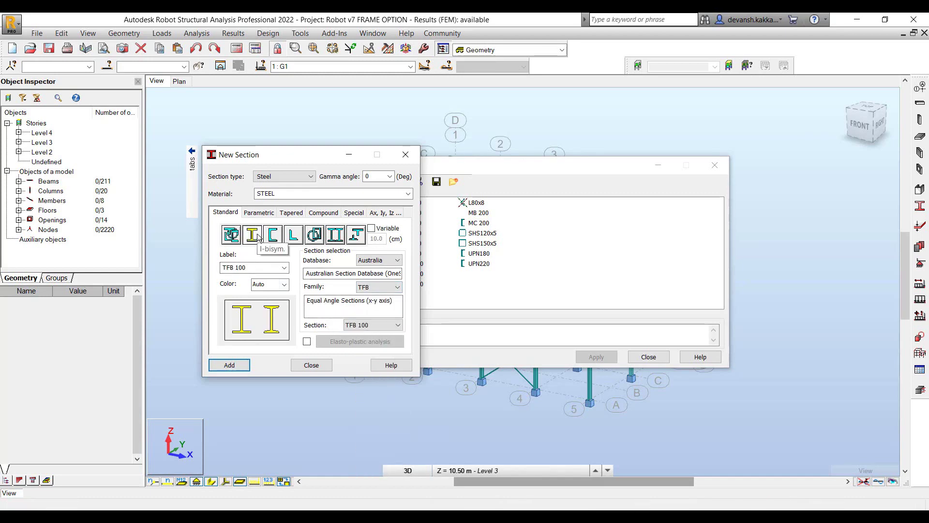
click(273, 235)
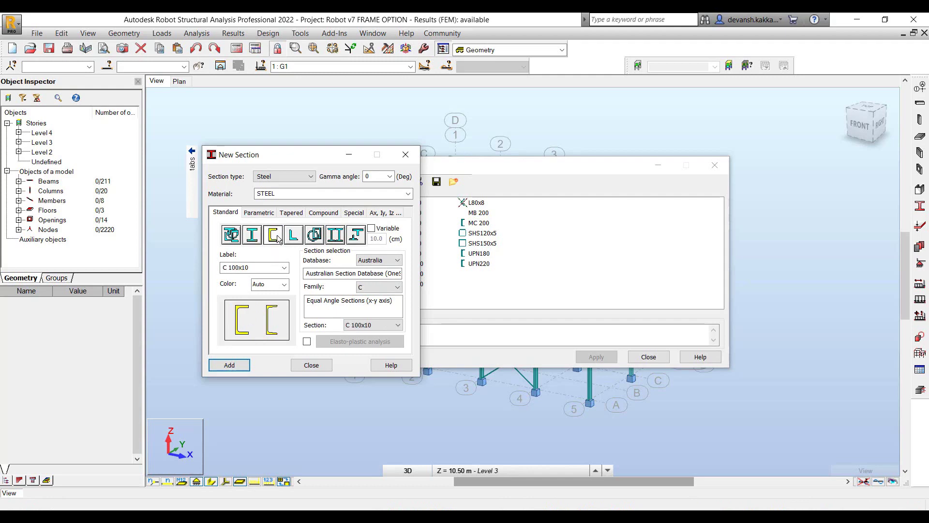
click(293, 236)
click(380, 287)
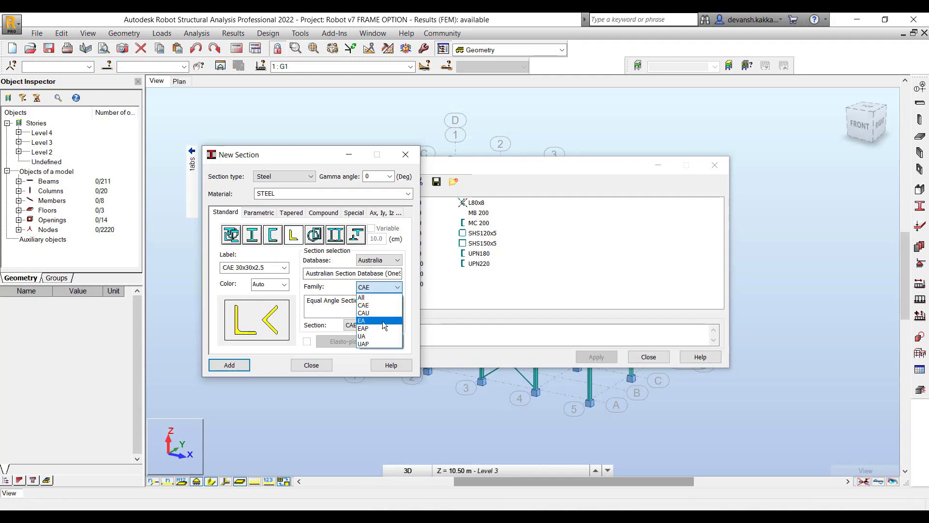
click(376, 328)
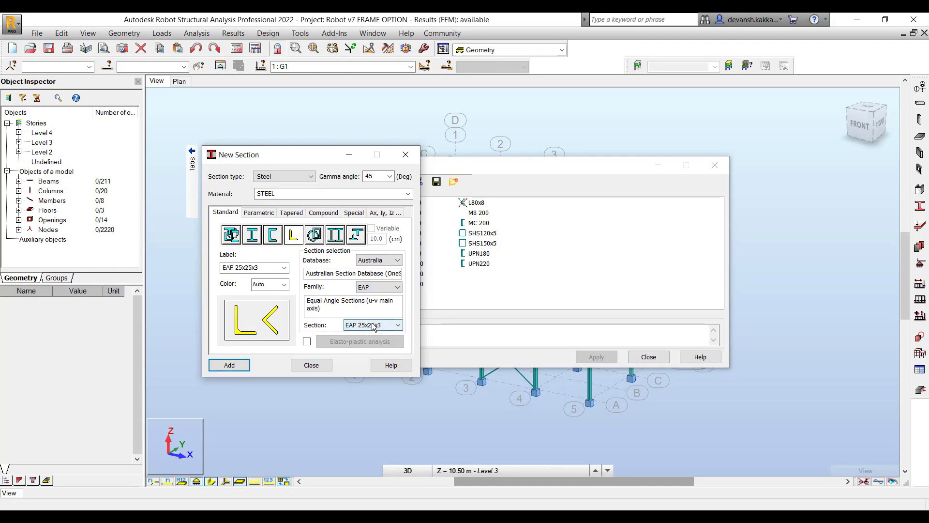
click(374, 325)
click(313, 290)
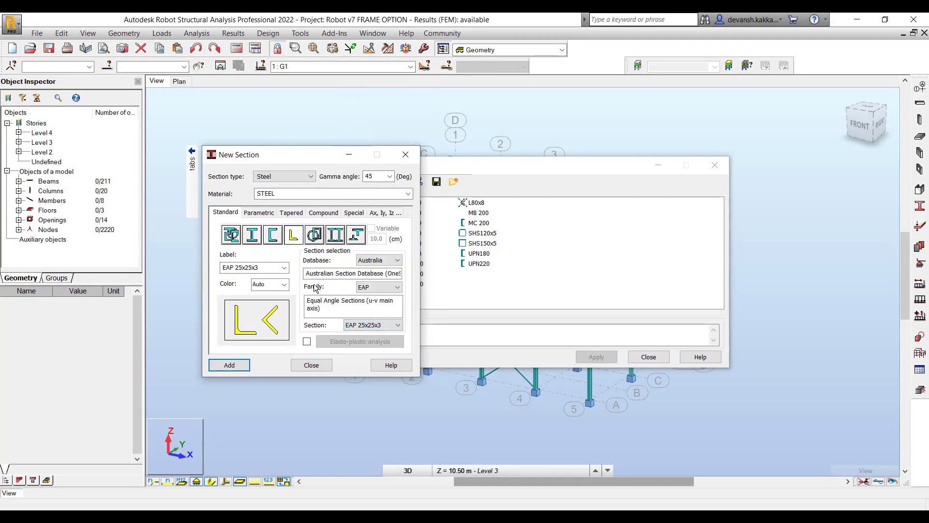
click(258, 212)
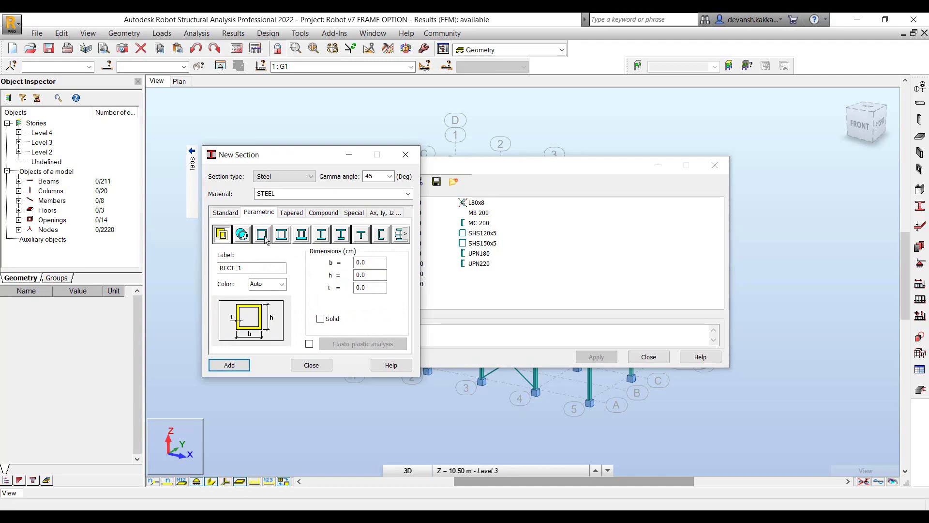
Step: Try the Box-III and I-bisym parametric shapes, then tapered, ending on compound 2 UAP 80
click(301, 239)
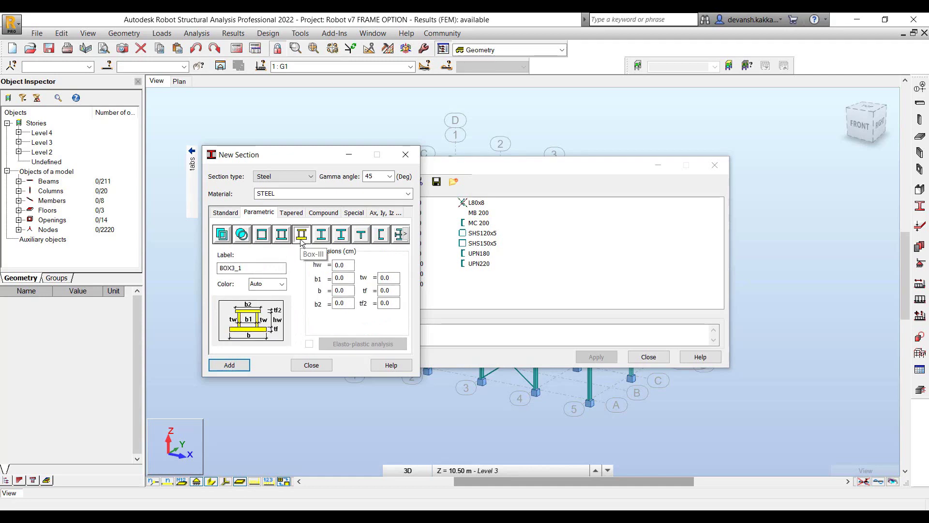
click(327, 239)
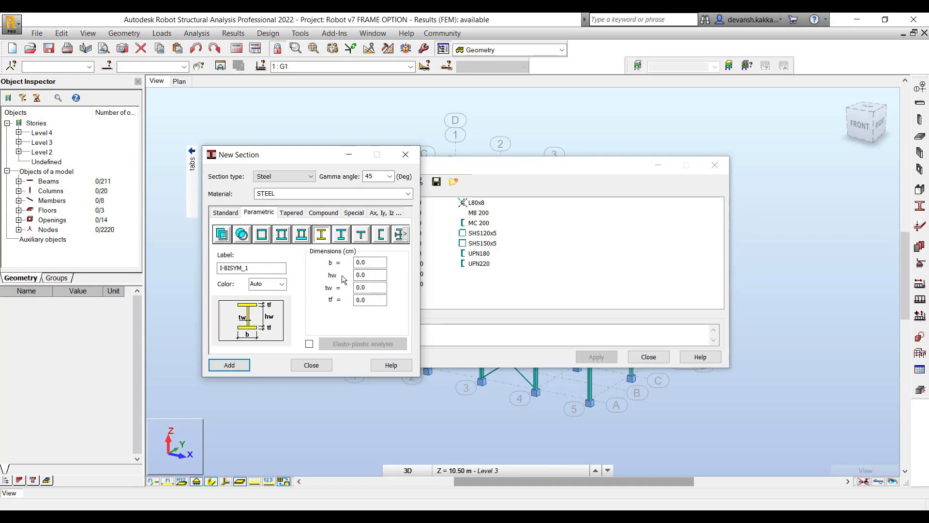
click(298, 214)
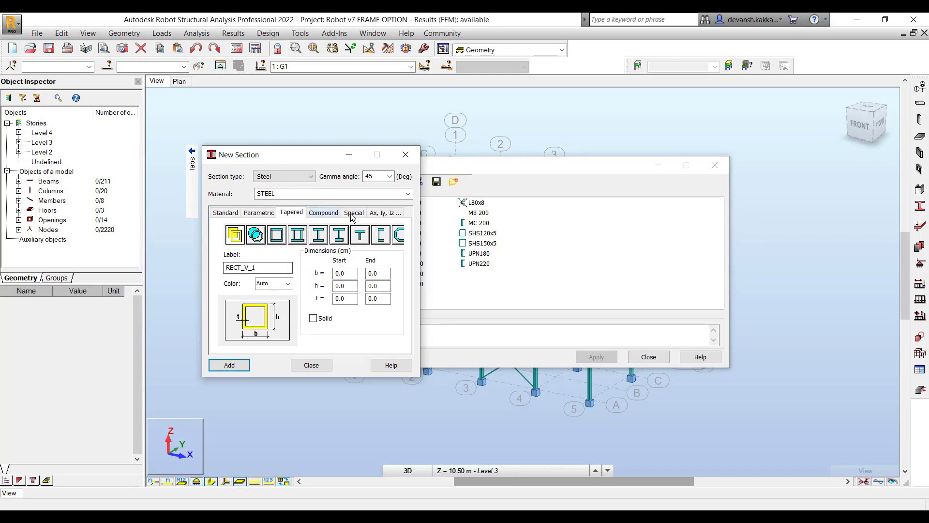
click(334, 214)
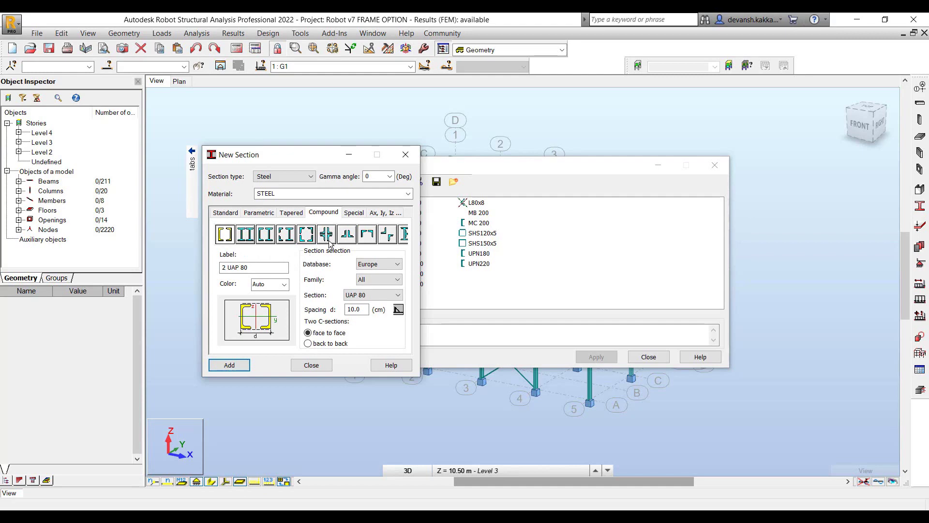
Step: Try another compound arrangement and the special SFB section, then define Section1 by Ax, Iy, Iz values
click(387, 235)
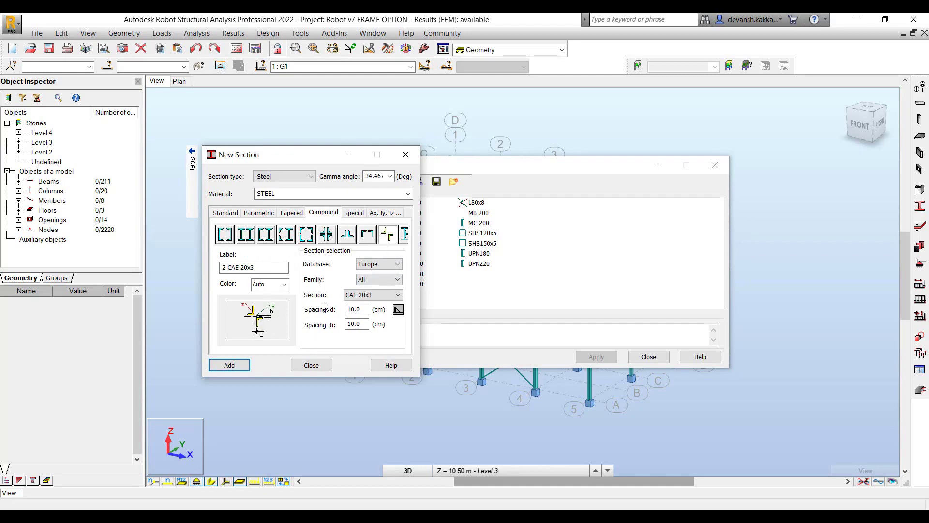
click(356, 217)
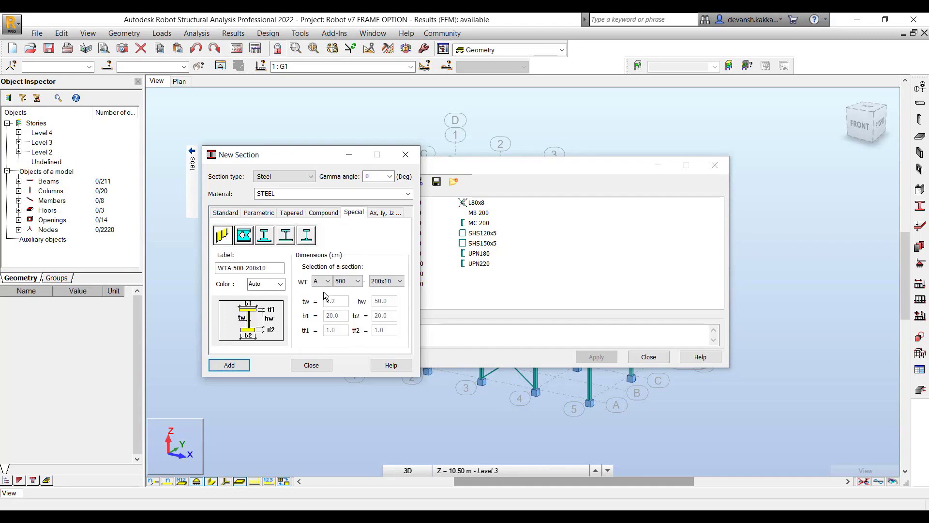
click(274, 243)
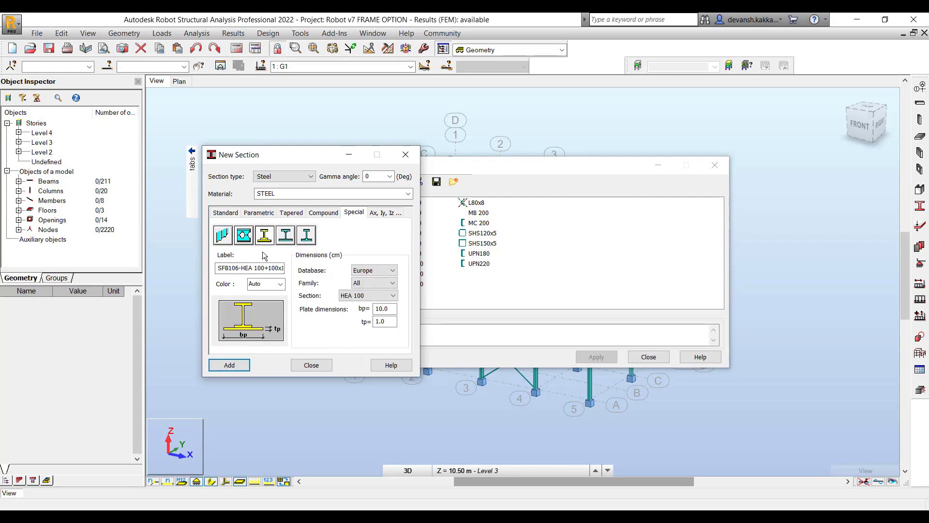
click(386, 214)
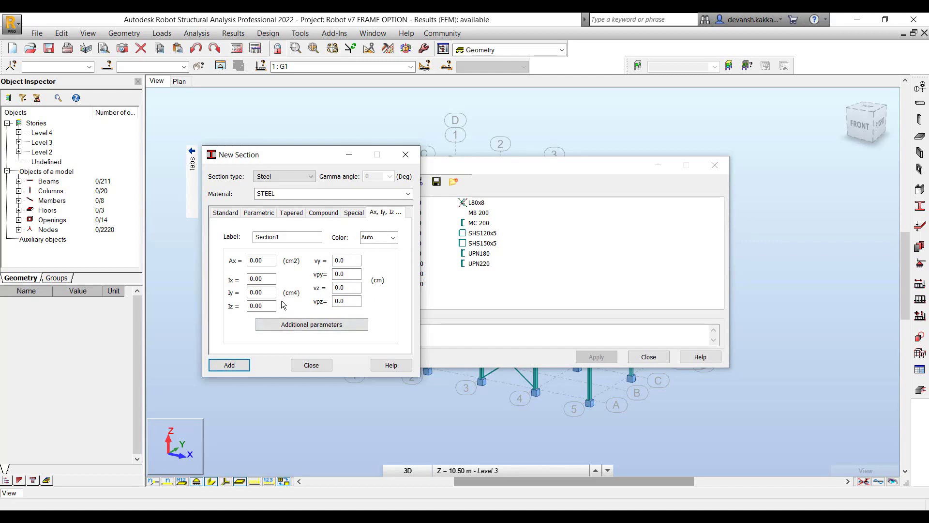
Step: Cancel out of Additional parameters and change the section to a rectangular CONCRETE RC beam
click(311, 324)
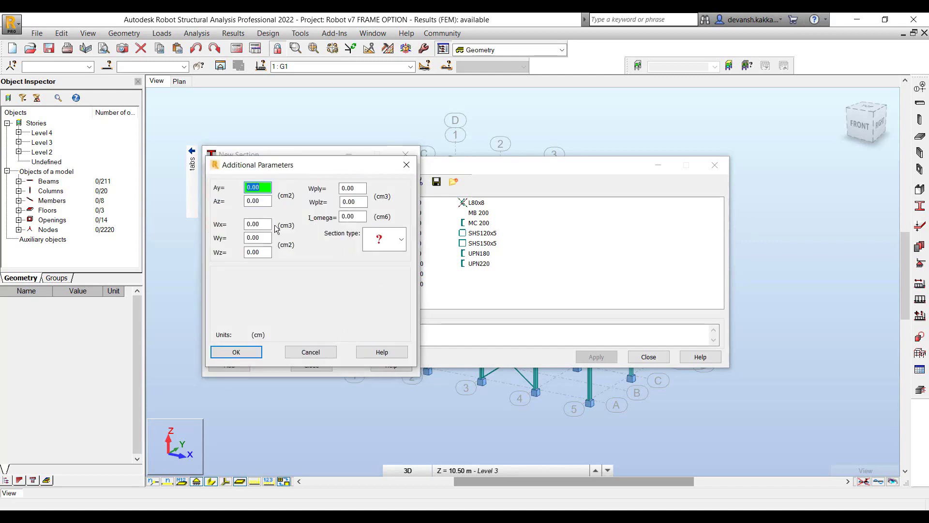
click(310, 352)
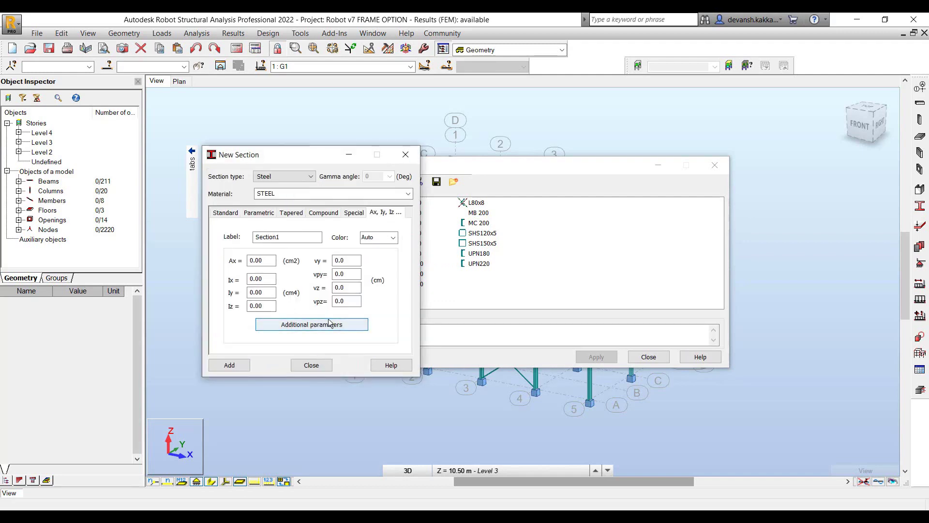
click(285, 176)
click(285, 194)
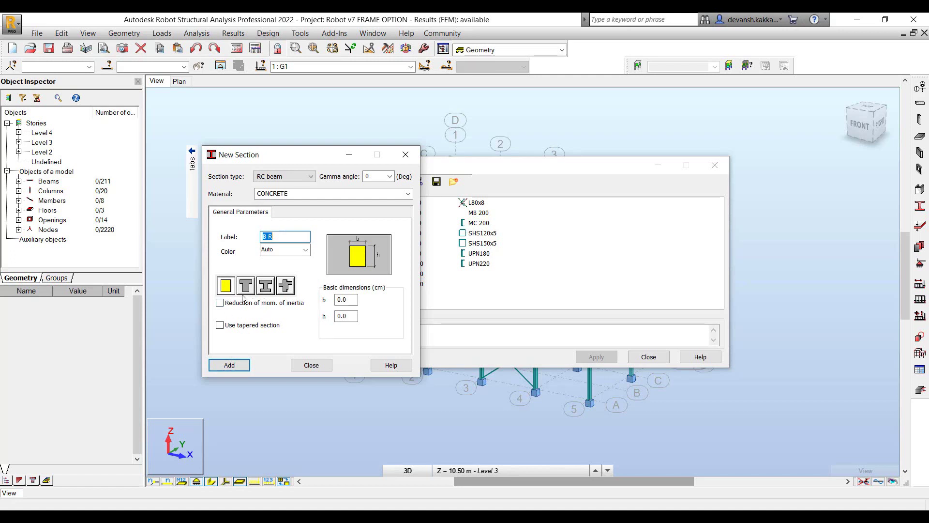
Step: Switch to an L-shaped RC column, toggling moment-of-inertia reduction on and back off
click(290, 176)
click(289, 203)
click(288, 241)
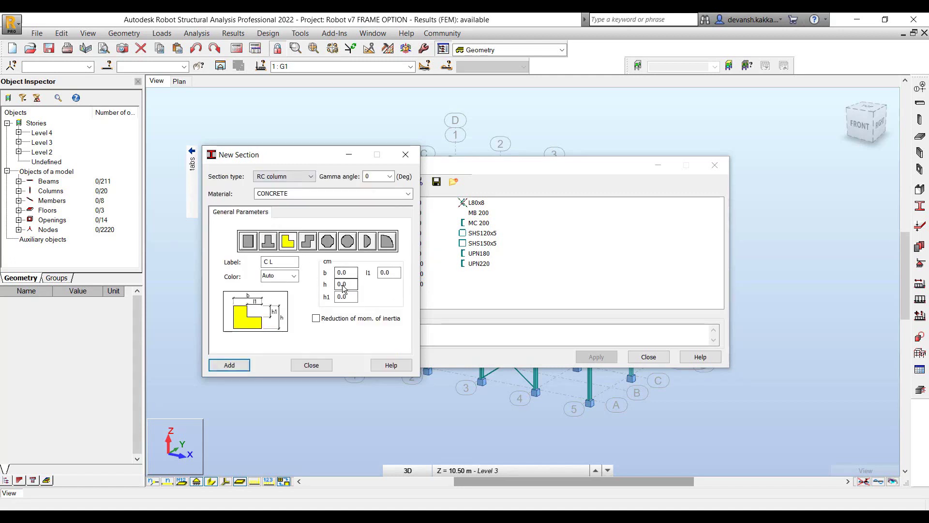
click(320, 319)
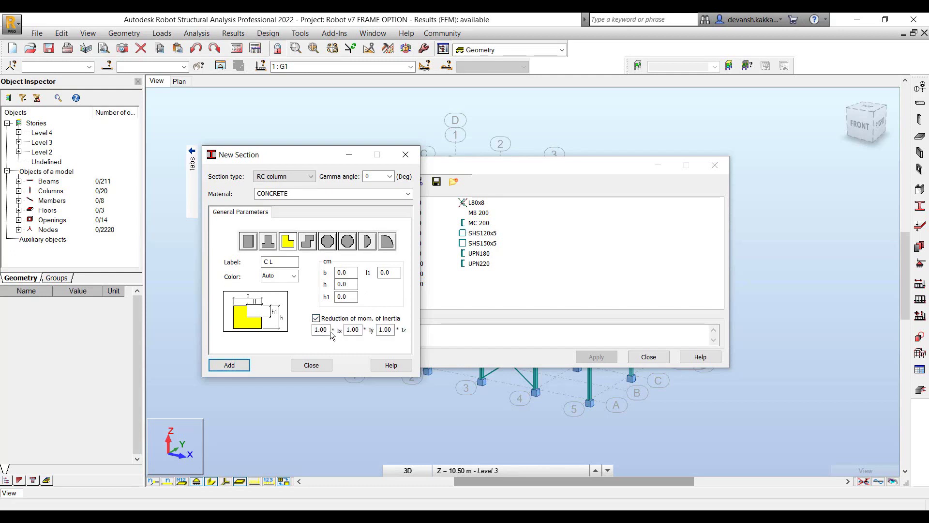
click(317, 319)
Step: Switch to Timber with the Timber (US) database and preview its parametric, tapered and property tabs
click(297, 176)
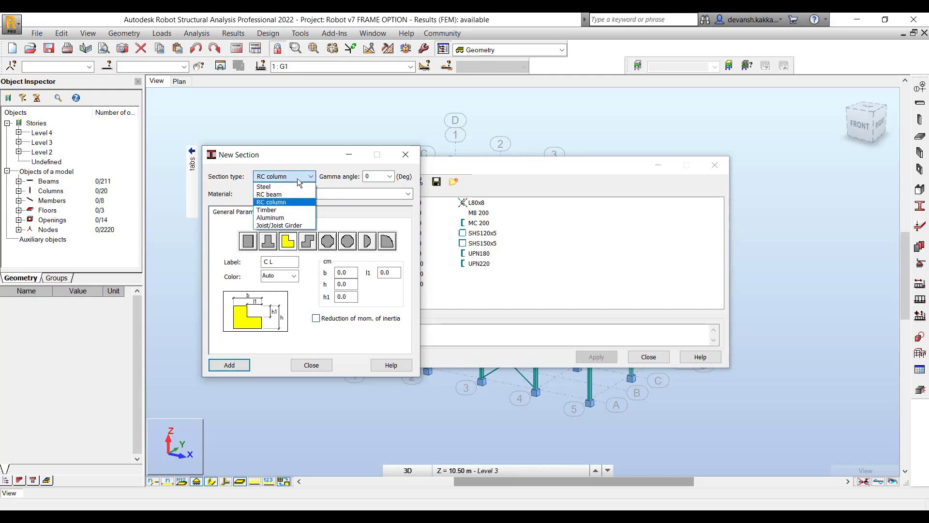
click(284, 218)
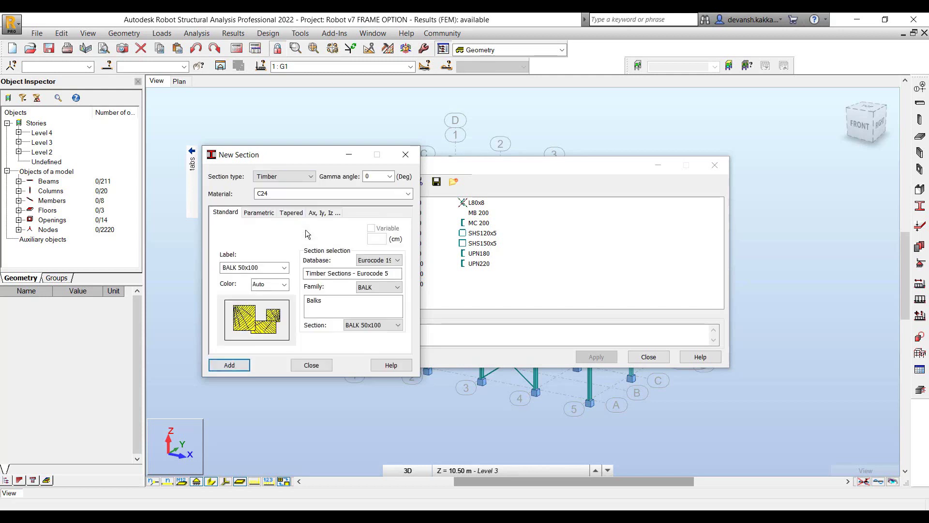
click(387, 260)
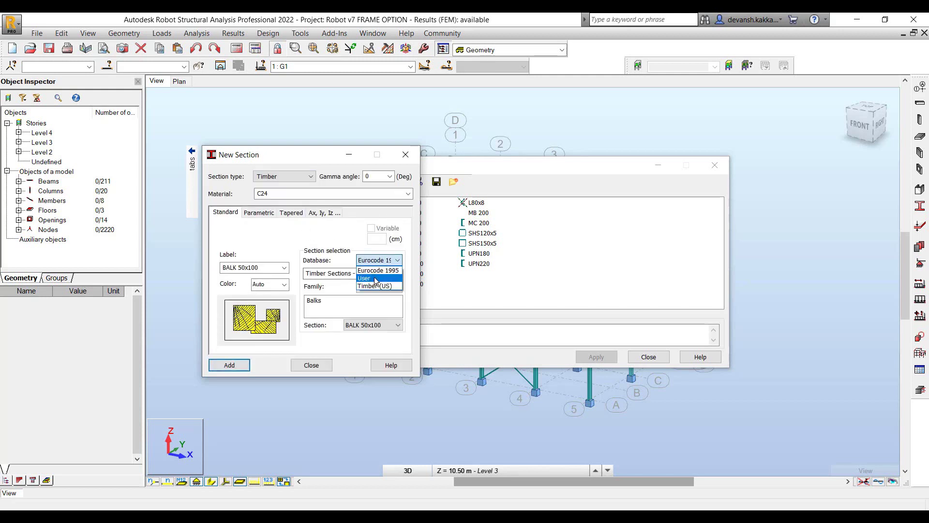
click(376, 289)
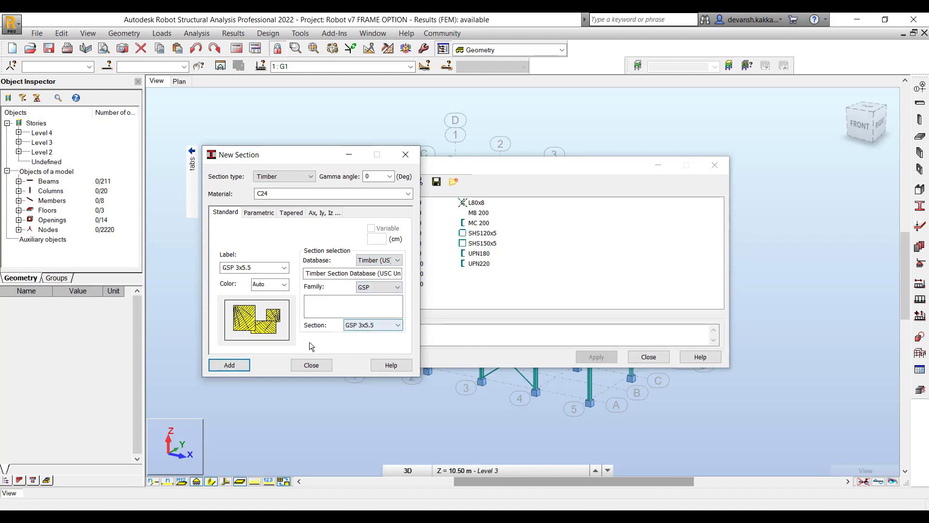
click(264, 214)
click(291, 213)
click(324, 212)
click(226, 213)
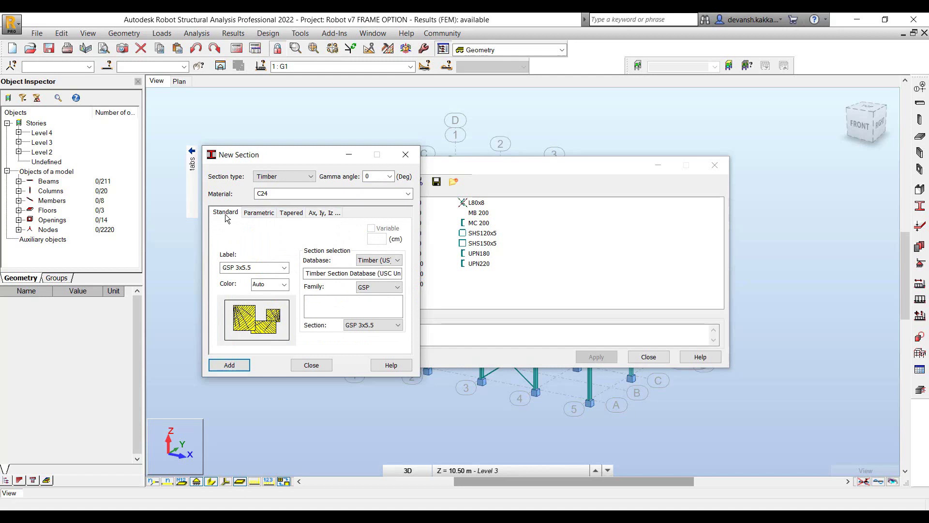
Step: Close the New Section window without adding anything and select HEA260 in the Sections list
click(285, 176)
click(315, 244)
click(406, 154)
click(354, 255)
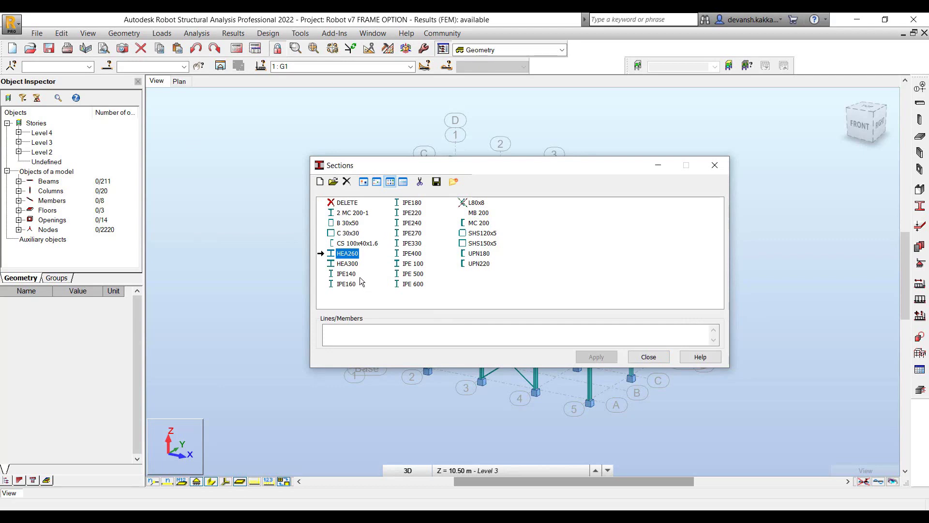
Step: From a front view, assign HEA260 to the lower columns, beams and bracing and confirm
drag(515, 167, 339, 88)
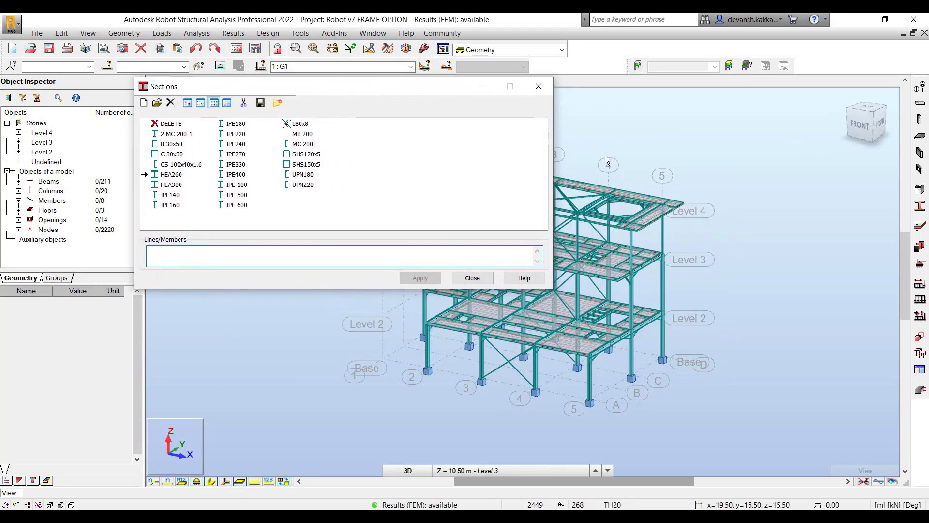
click(867, 123)
click(318, 257)
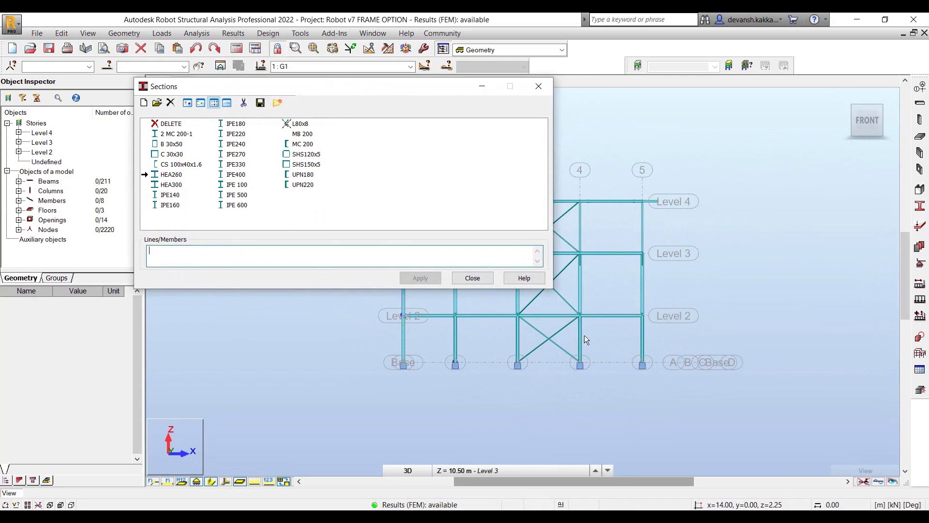
drag(677, 338, 360, 336)
click(420, 278)
click(508, 309)
click(520, 308)
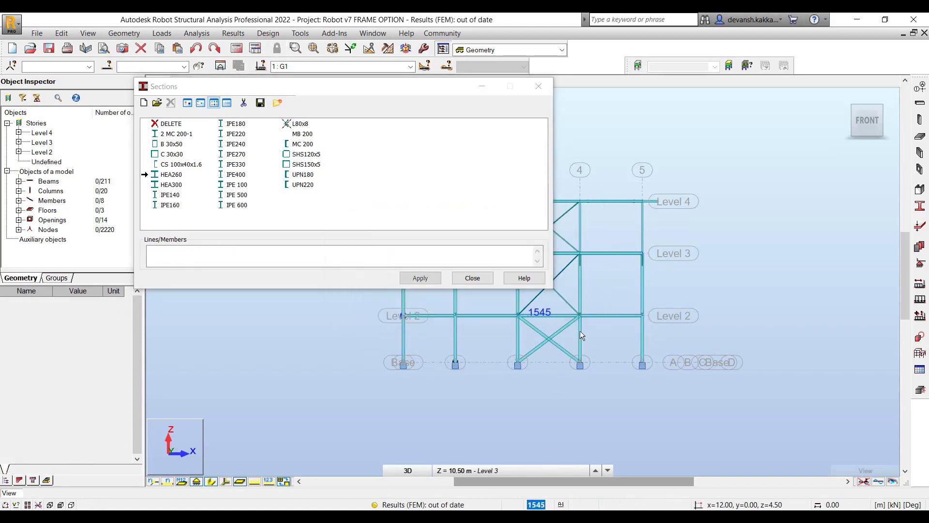
click(539, 86)
click(37, 505)
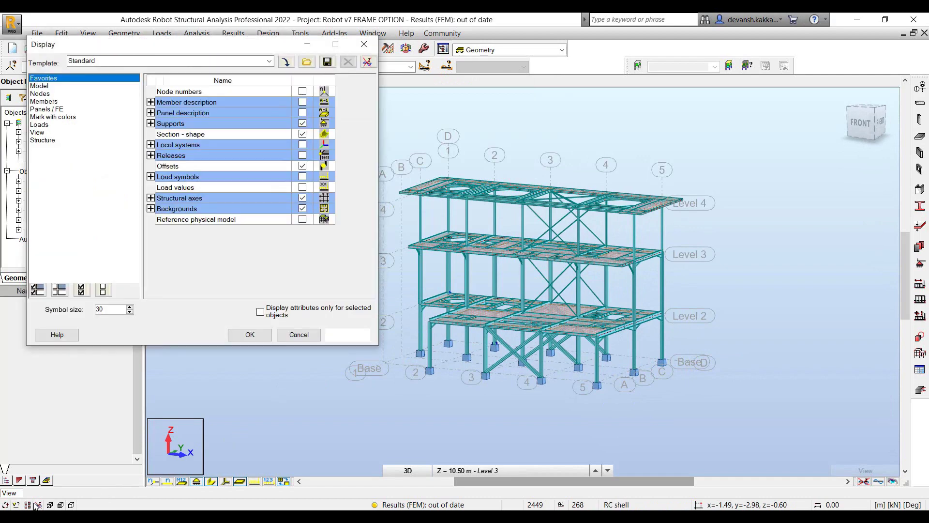
Step: Colour the members by section with a legend from HEA260 to UPN220, then zoom around
click(72, 117)
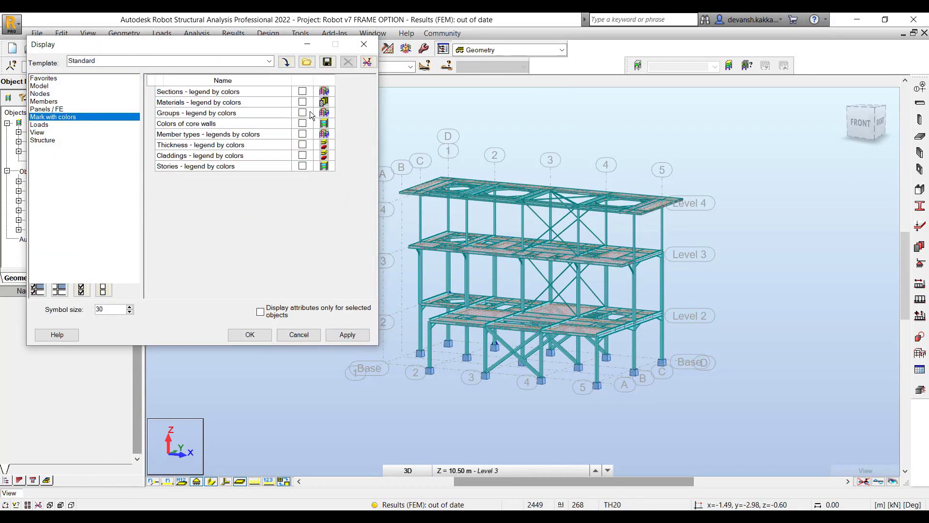
click(302, 91)
click(347, 335)
click(250, 334)
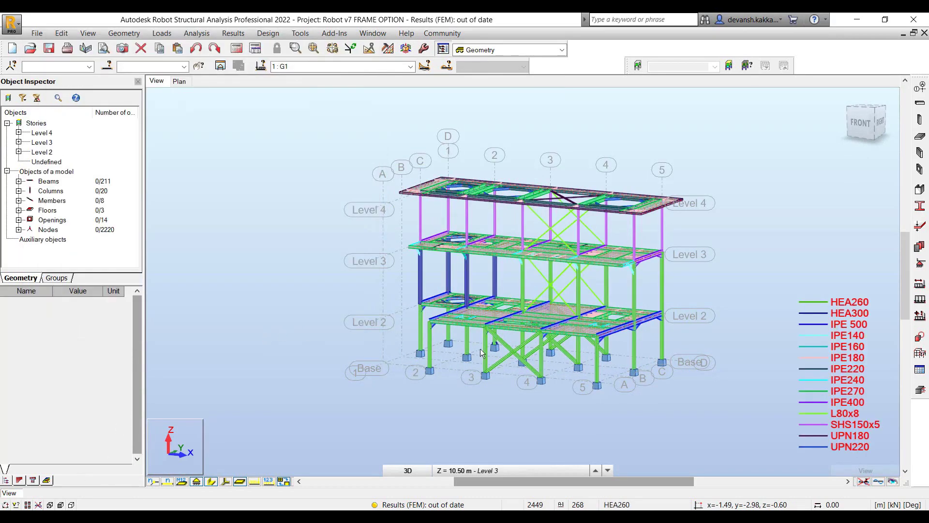
scroll(599, 376, up, 5)
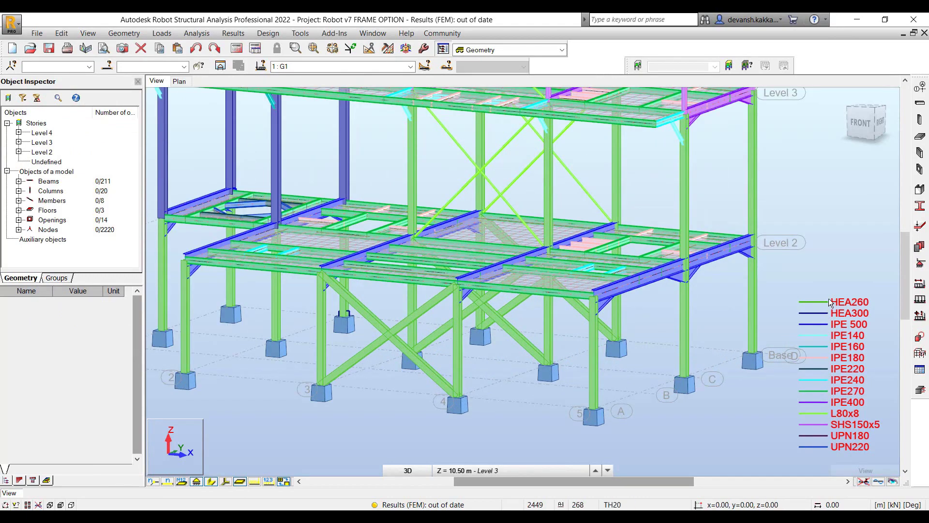
scroll(568, 199, down, 6)
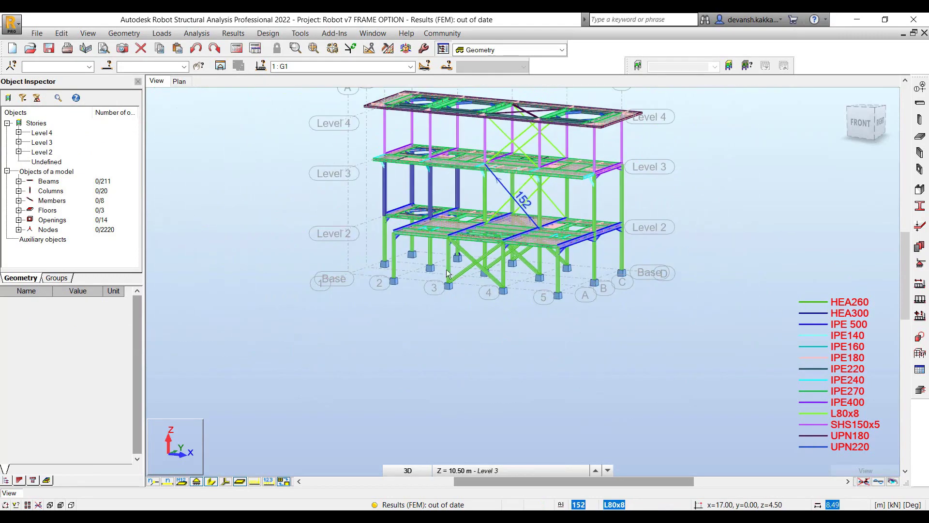
scroll(426, 238, up, 4)
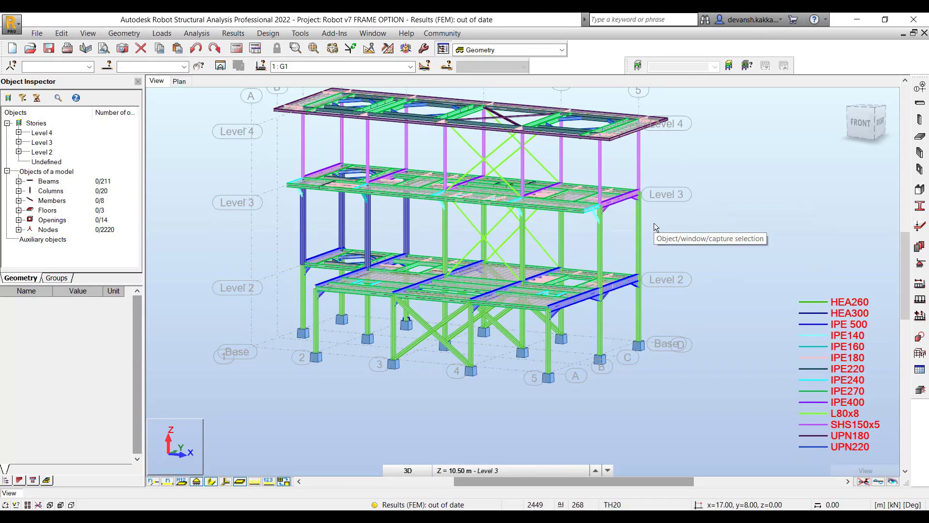
Step: Open the Section Definition workspace and start a new thin-walled section, discarding the unsaved one
click(300, 33)
click(338, 125)
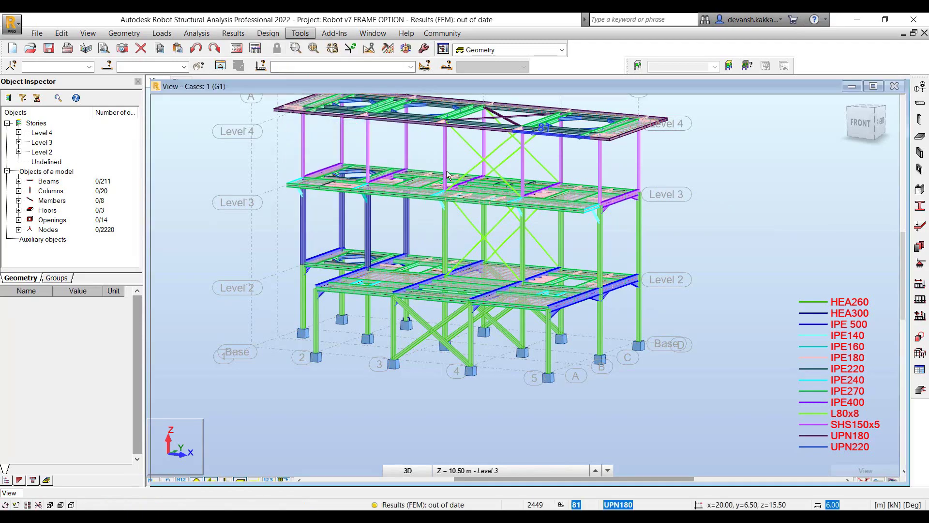
click(36, 33)
mouse_move(227, 77)
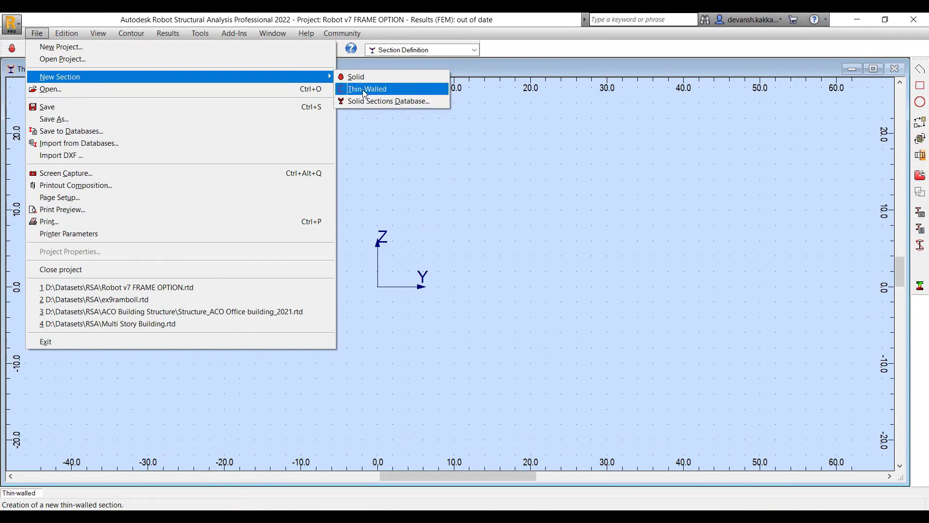
click(375, 89)
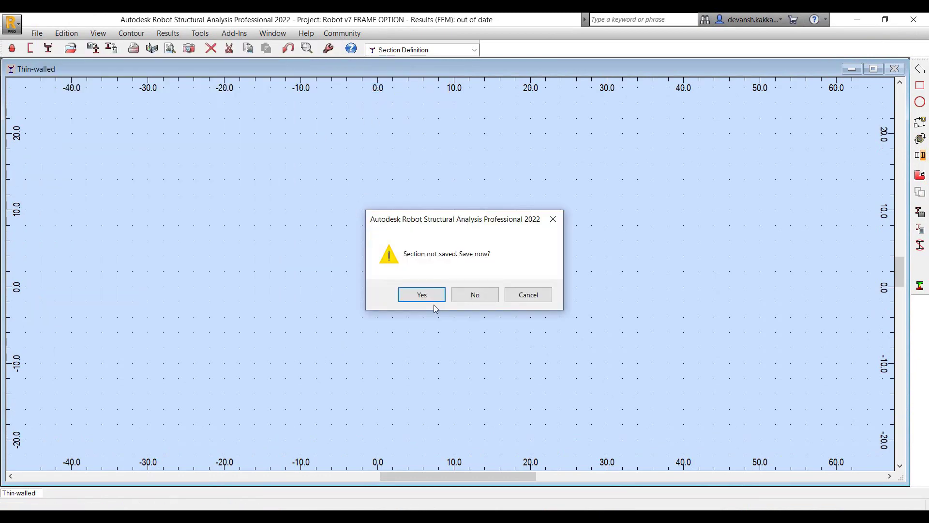
click(467, 296)
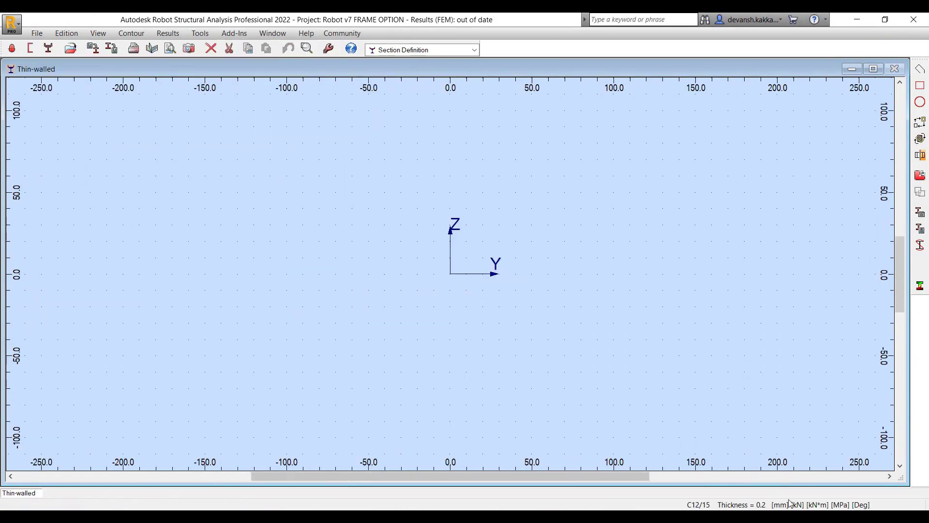
Step: Confirm the job unit preferences and zoom into the empty thin-walled section editor
click(783, 504)
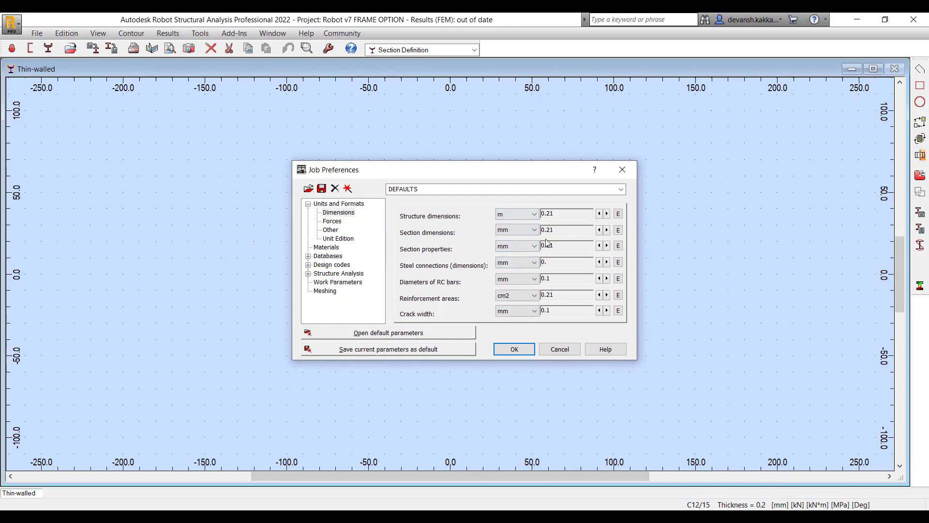
click(532, 346)
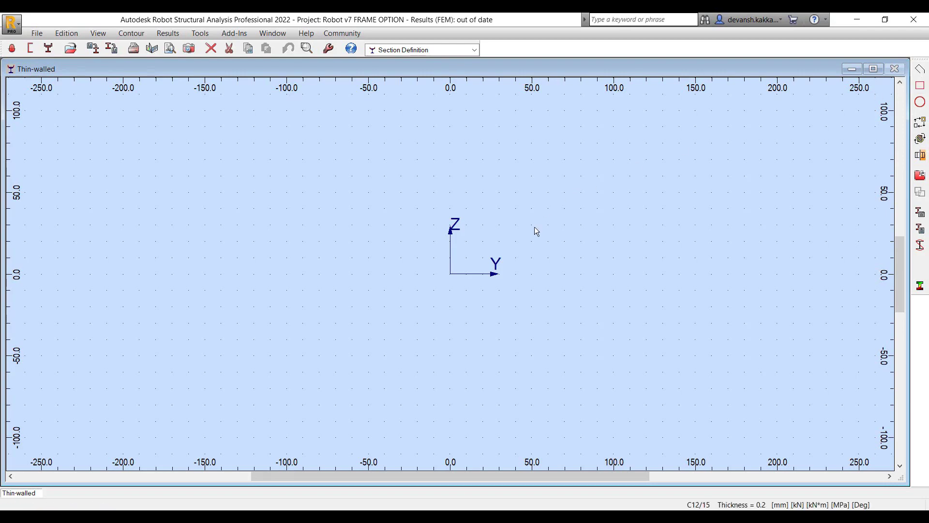
scroll(474, 228, up, 5)
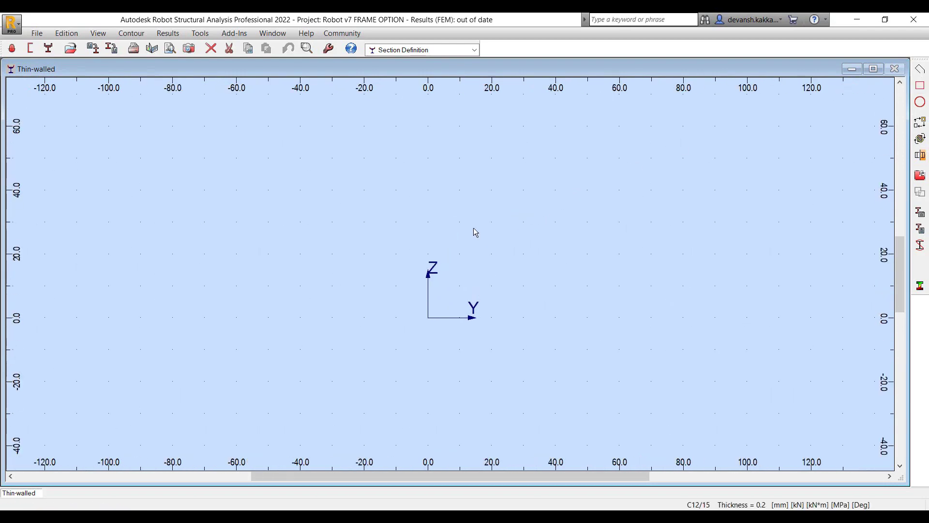
scroll(473, 227, up, 1)
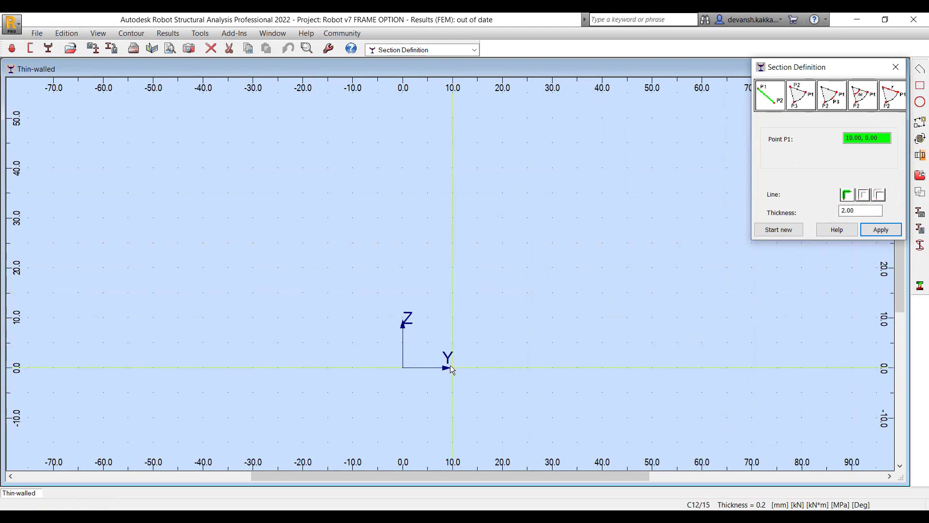
Step: Draw the 40-long bottom flange from (0,0) to (40,0) with fillet radius 3
click(604, 368)
click(404, 368)
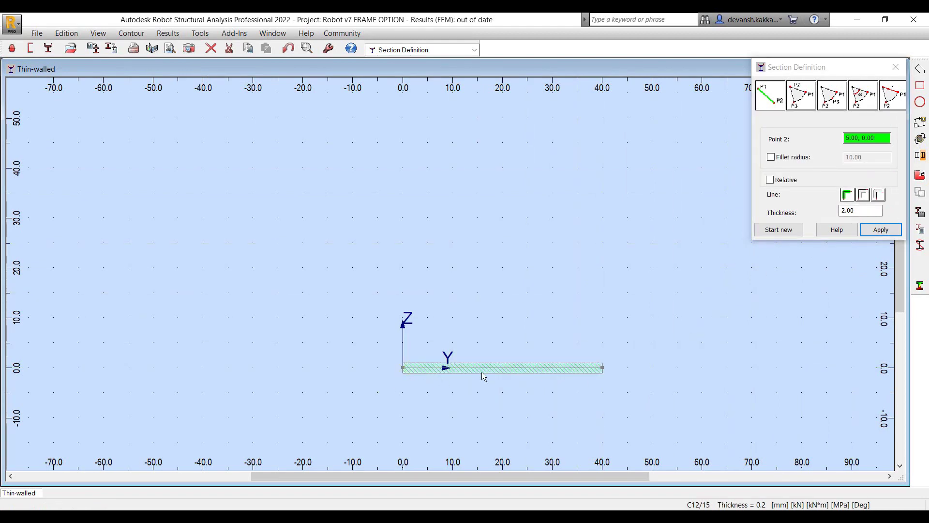
click(794, 157)
text(3)
key(Tab)
scroll(405, 144, down, 1)
scroll(405, 144, down, 5)
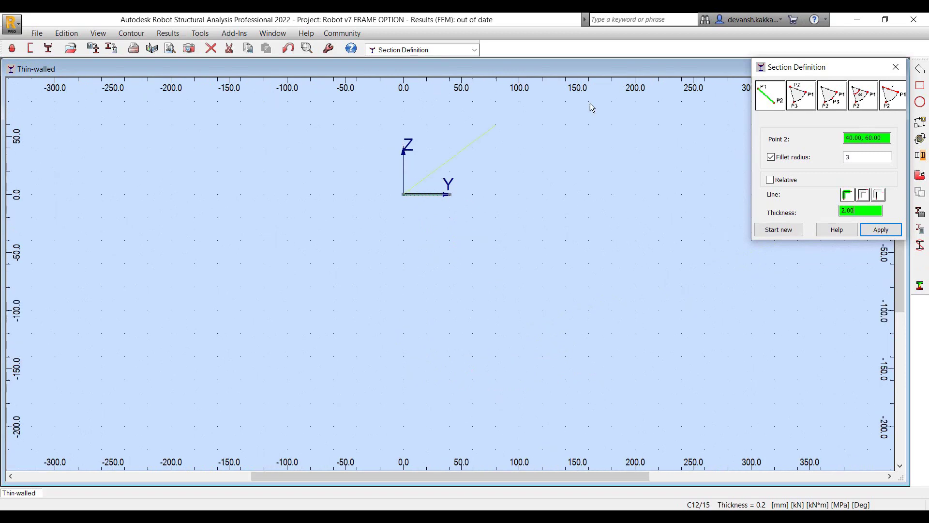
Step: Add the 100-high web and 40-long top flange, apply the C outline, and stop drawing
click(902, 82)
click(901, 83)
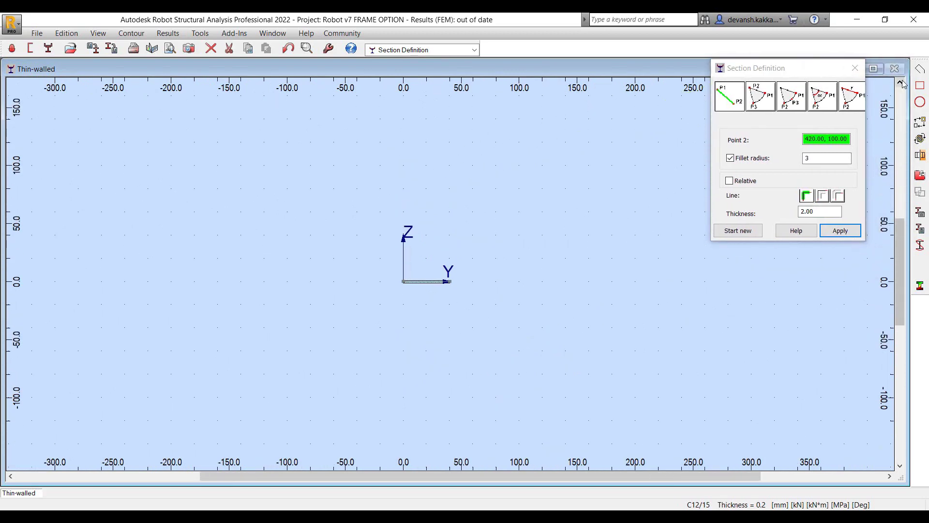
click(405, 192)
scroll(395, 305, up, 5)
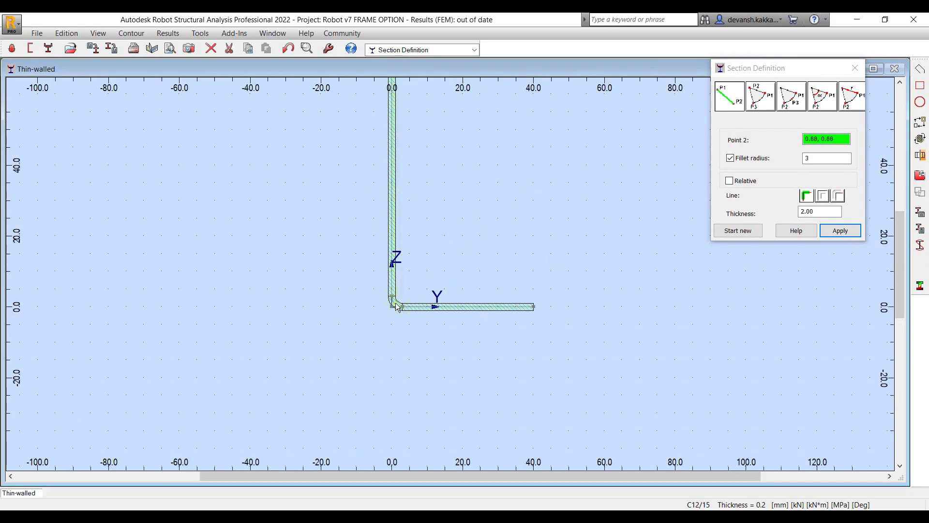
scroll(396, 306, down, 3)
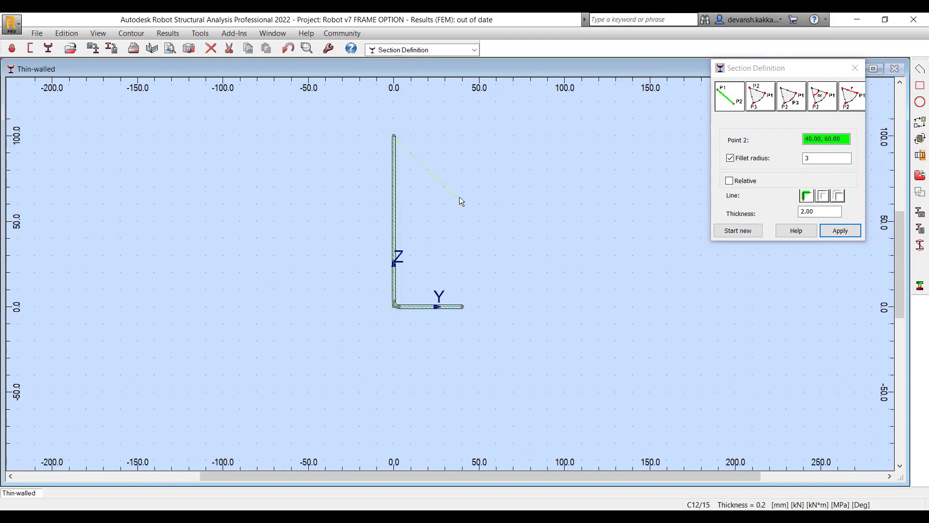
click(463, 138)
click(858, 236)
right_click(492, 215)
click(543, 229)
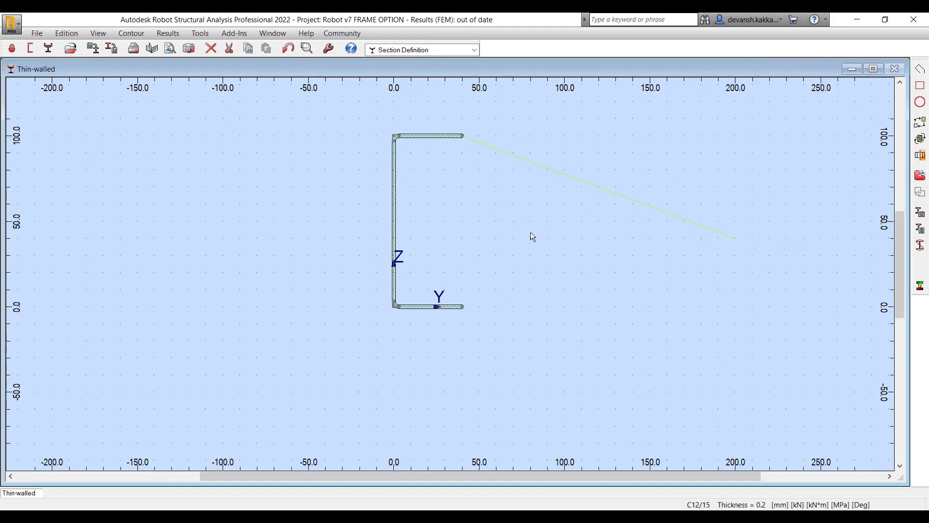
scroll(473, 218, down, 2)
scroll(454, 183, up, 5)
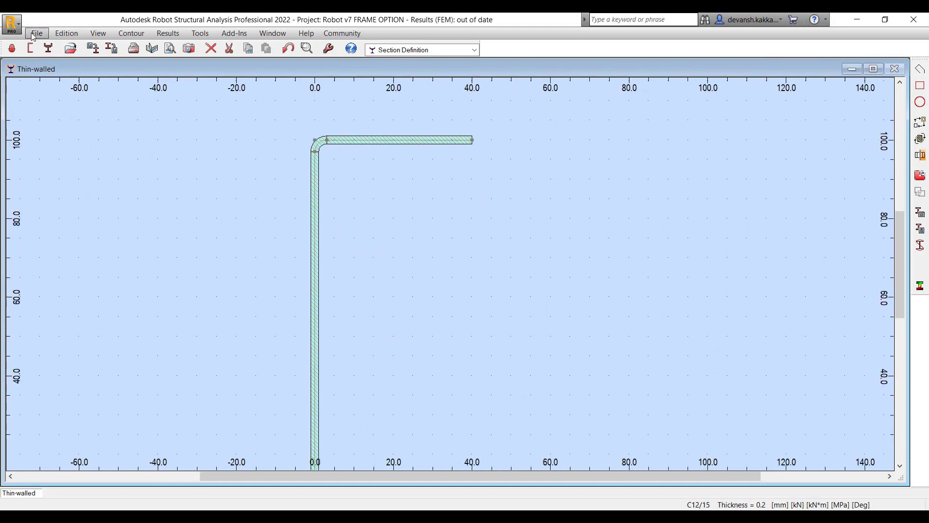
Step: Store the section in the User database as CS, with dimensions 100, 40 and 2
click(34, 34)
click(113, 132)
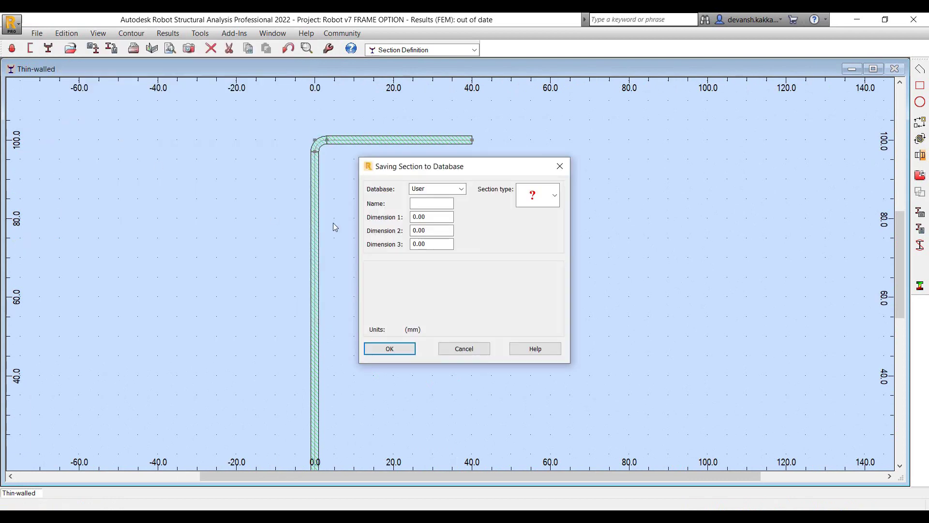
click(438, 204)
double_click(451, 206)
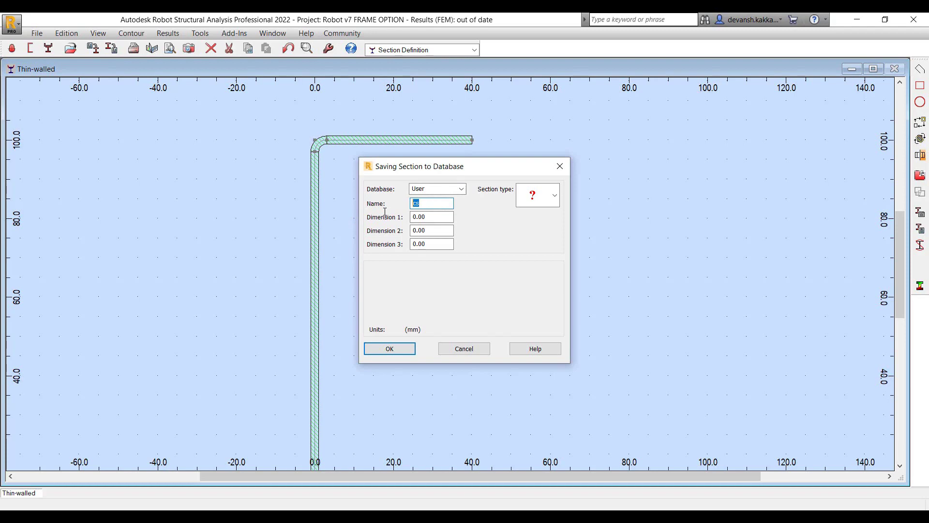
click(415, 217)
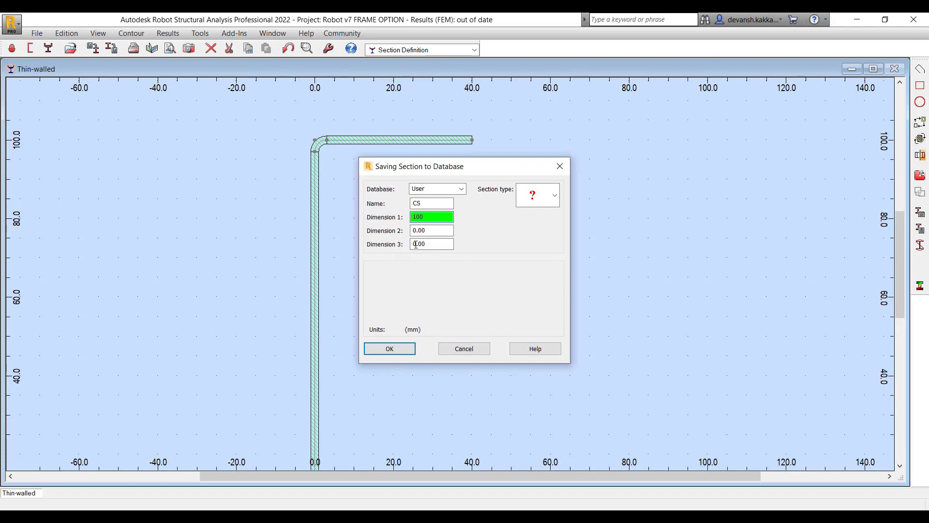
key(Tab)
key(Tab)
text(2)
click(549, 203)
scroll(538, 242, down, 5)
scroll(537, 242, up, 5)
click(477, 250)
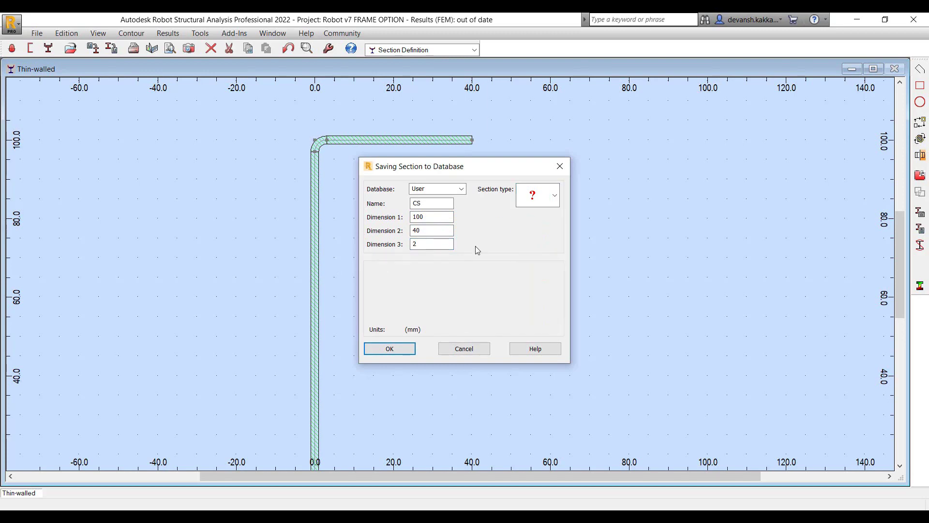
click(393, 348)
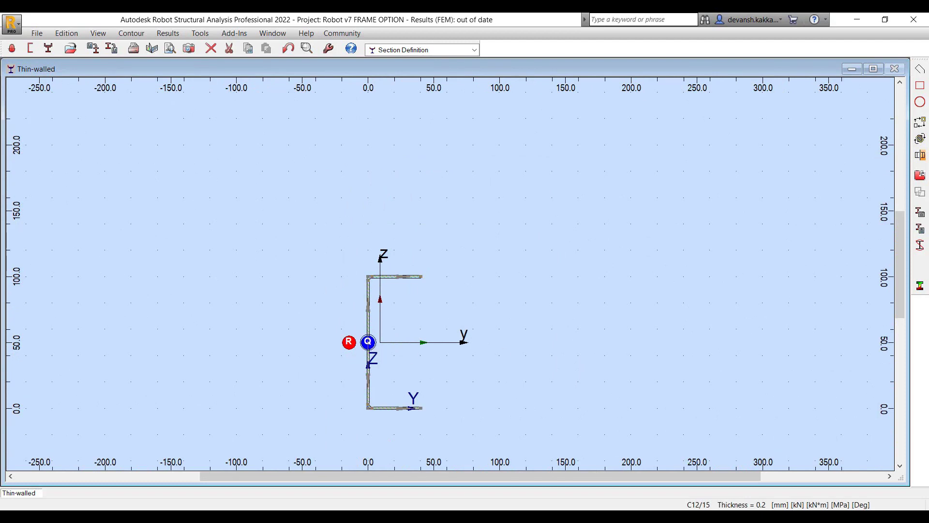
click(168, 33)
mouse_move(246, 48)
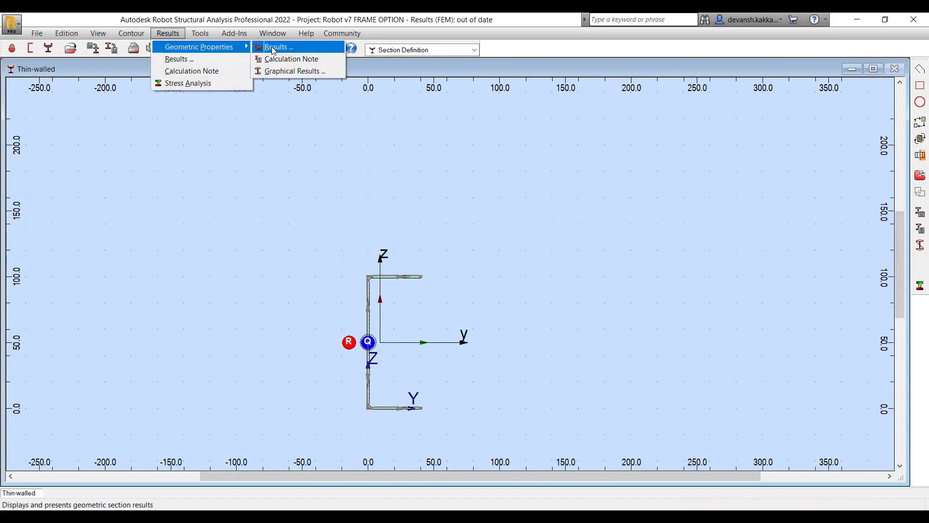
click(288, 59)
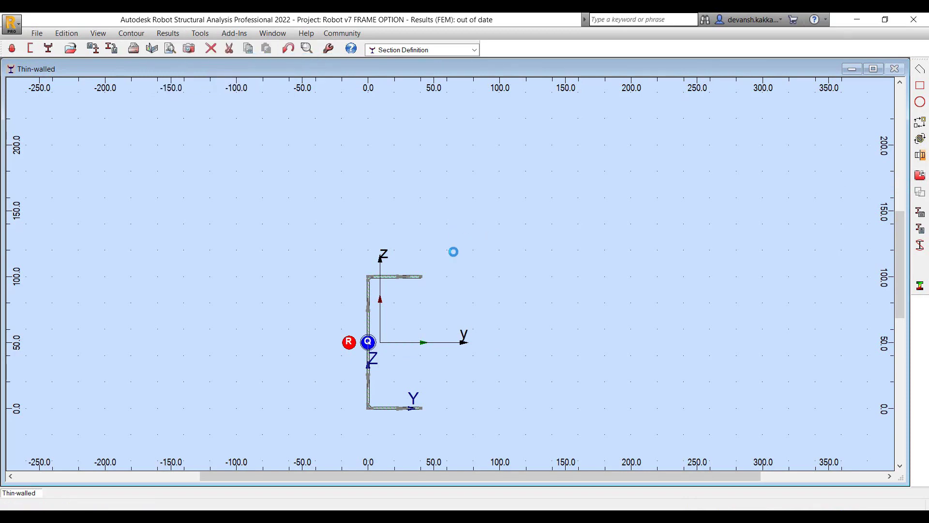
scroll(334, 273, down, 10)
scroll(335, 272, up, 4)
scroll(259, 287, down, 5)
scroll(259, 288, down, 5)
scroll(240, 287, down, 14)
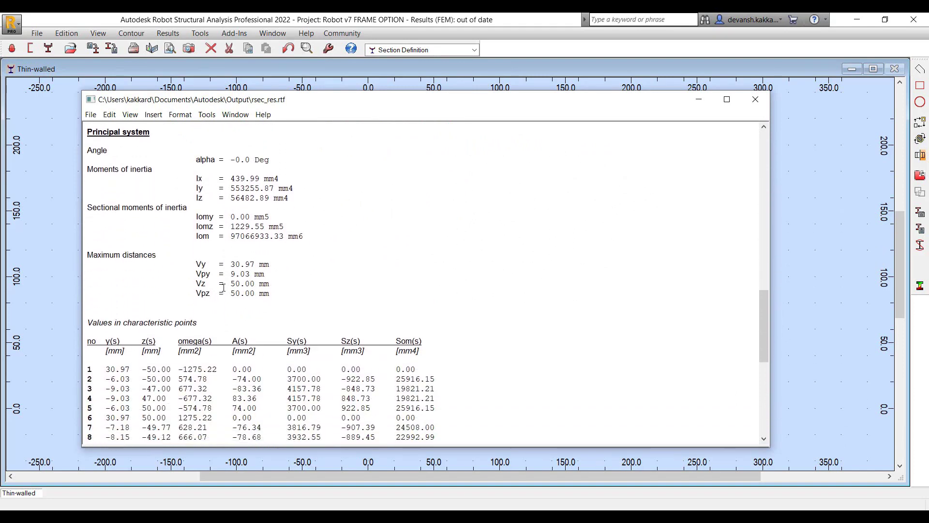
click(755, 99)
click(920, 175)
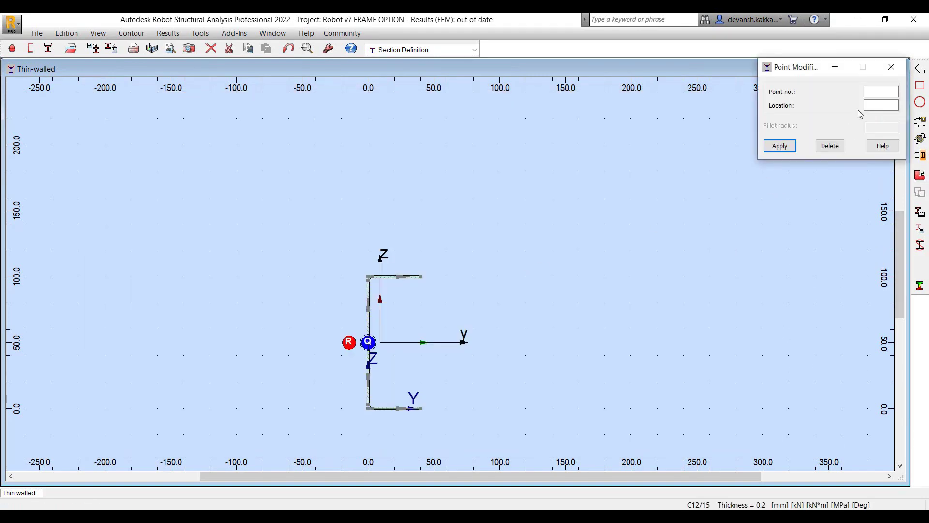
key(Escape)
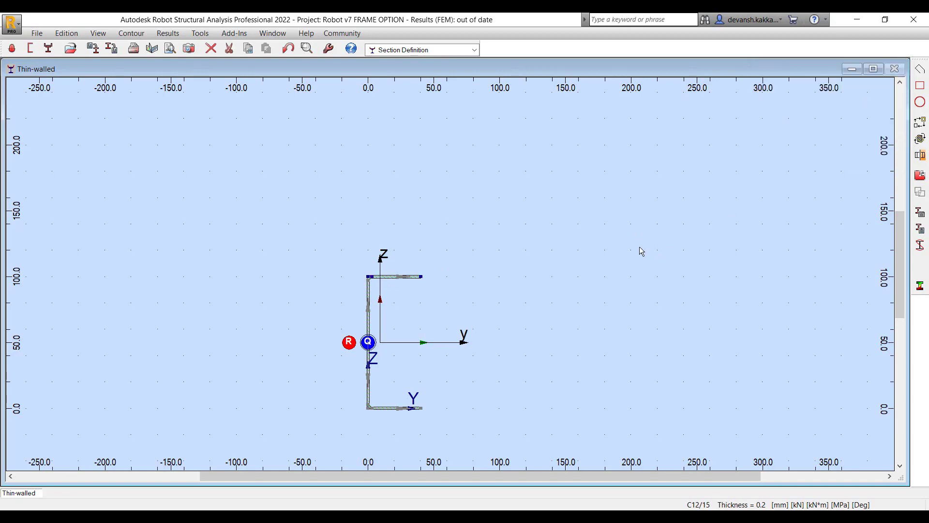
click(438, 50)
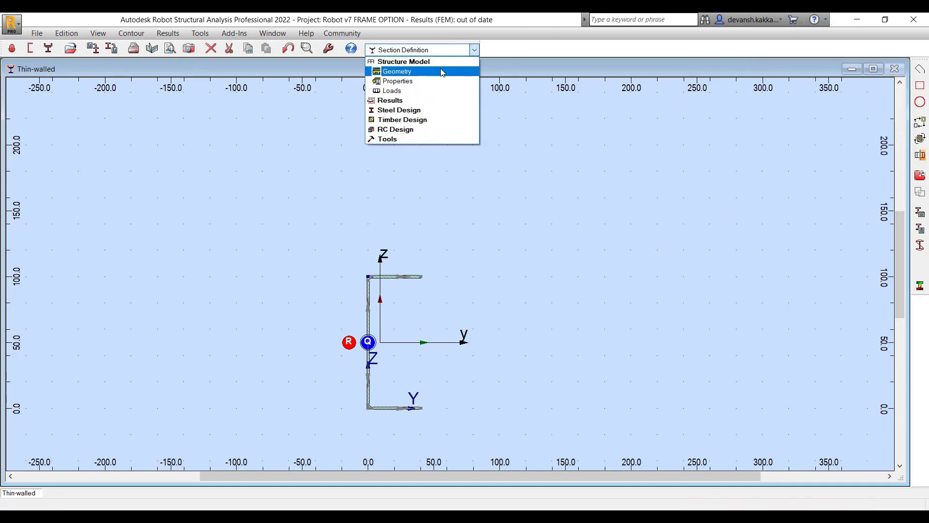
Step: In the Geometry layout, add CS 100x40x2 from the User database to the model's sections
click(441, 72)
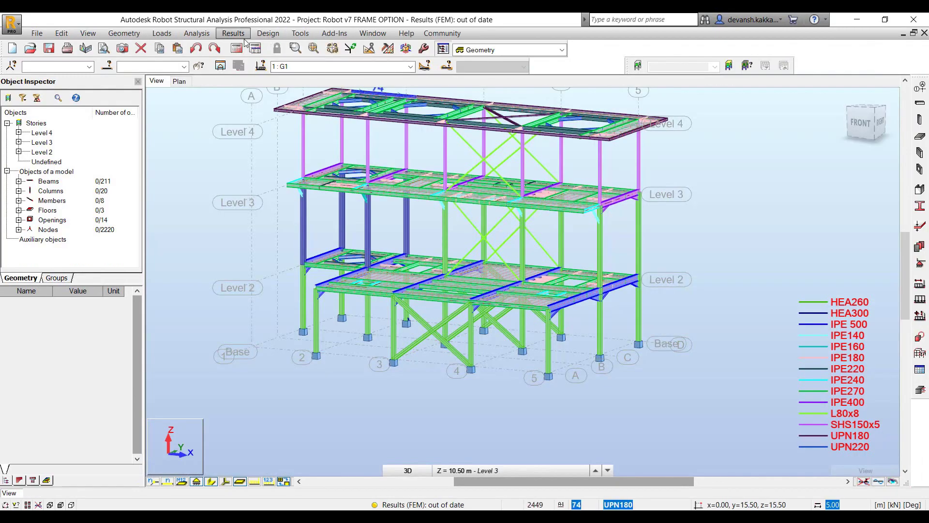
click(920, 207)
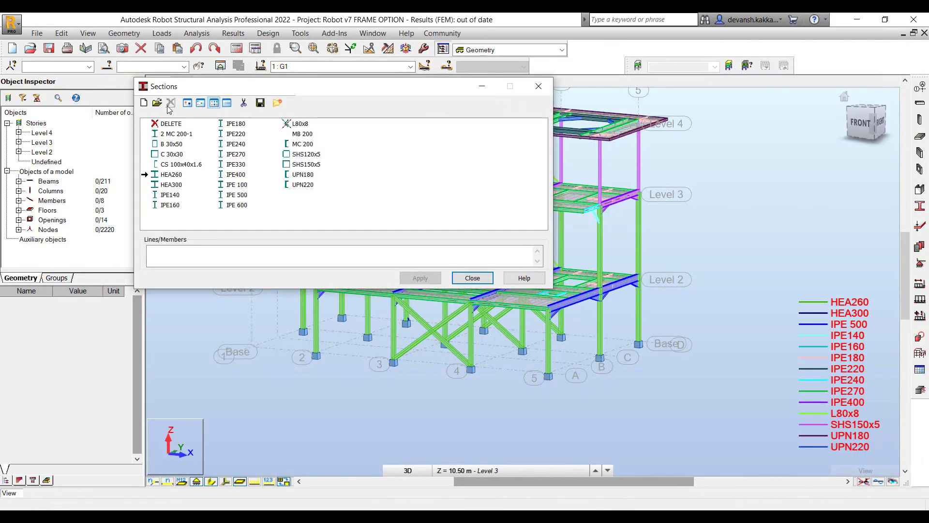
double_click(343, 216)
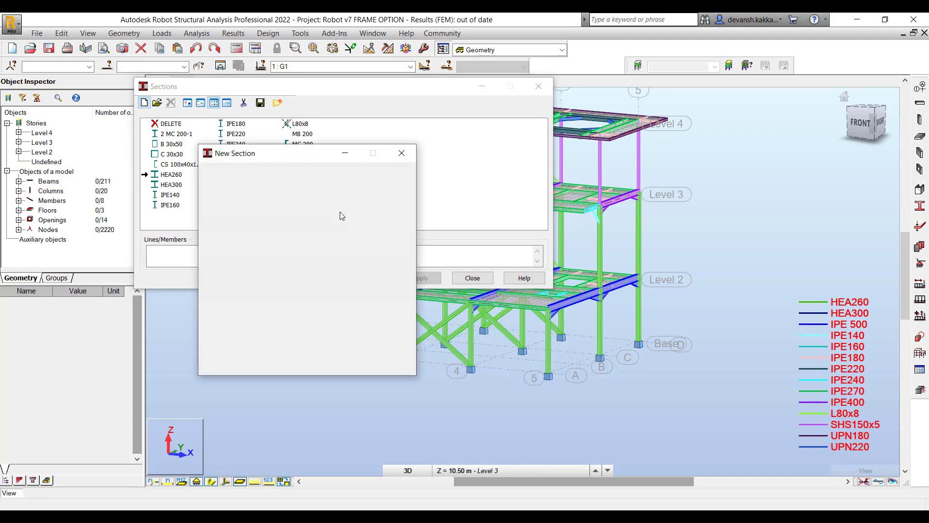
click(371, 260)
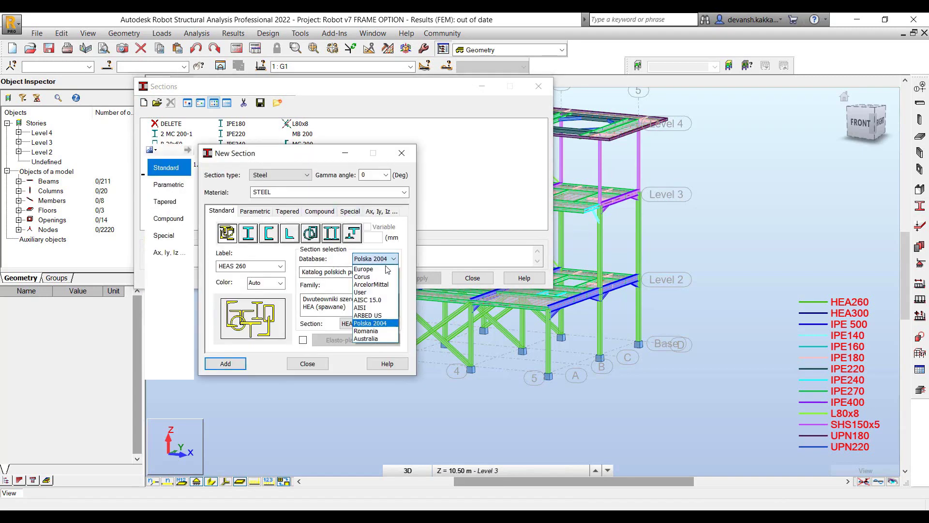
click(382, 296)
click(382, 286)
click(375, 292)
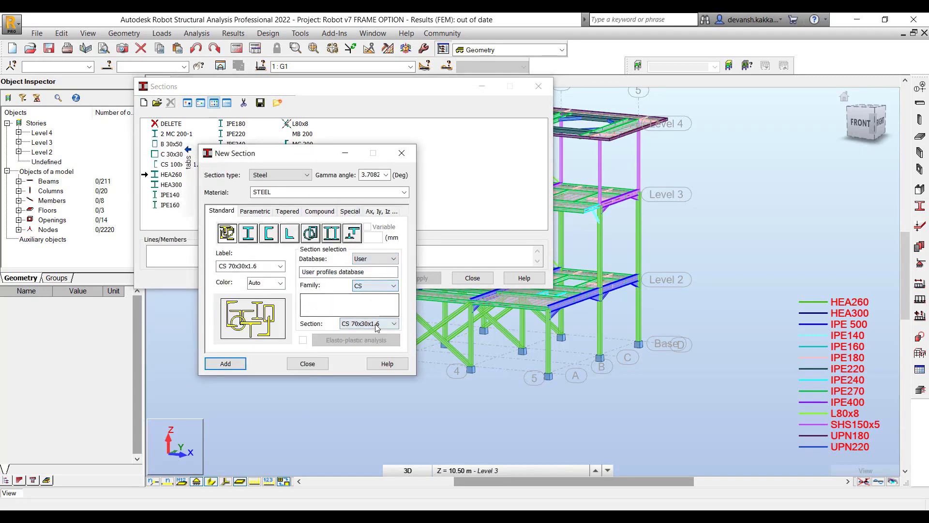
click(368, 324)
click(369, 350)
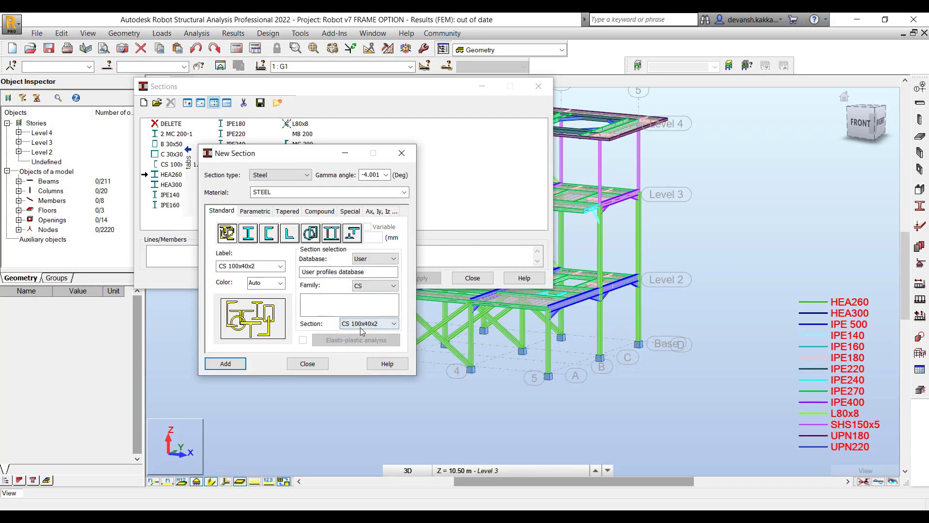
click(227, 367)
click(307, 364)
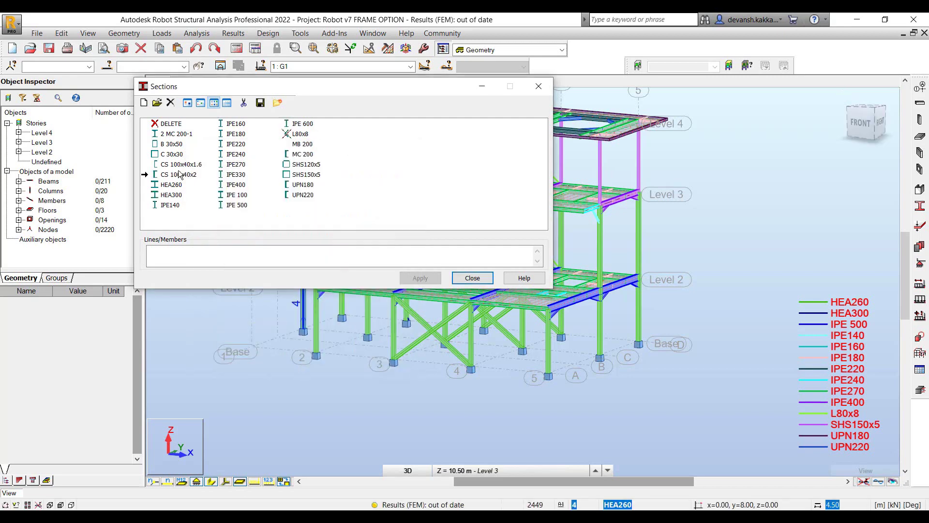
Step: Assign CS 100x40x2 to floor beam bar 18 and close the Sections window
click(569, 302)
scroll(579, 303, up, 6)
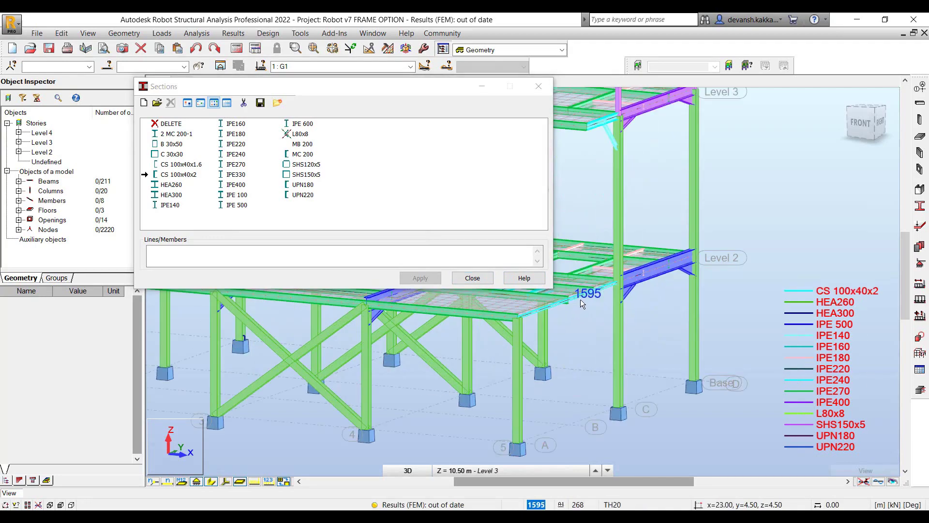
scroll(526, 314, up, 4)
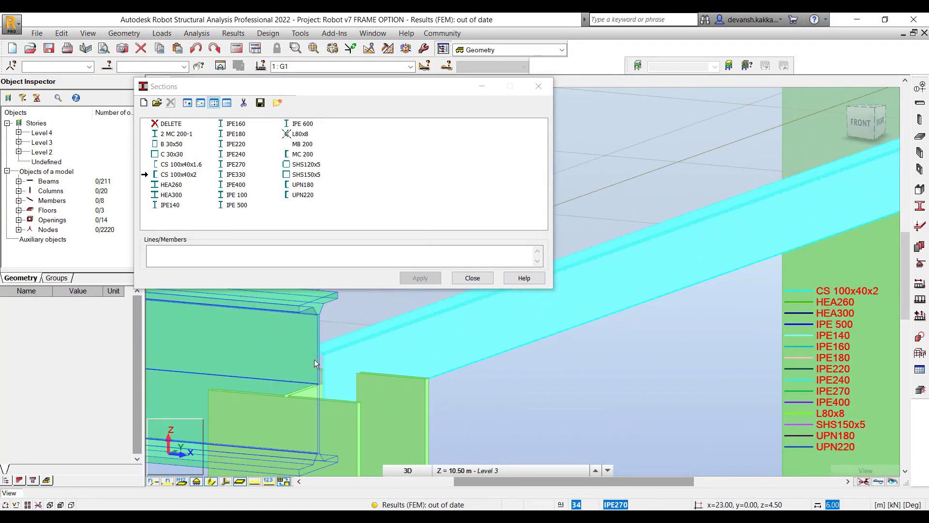
scroll(343, 353, up, 2)
scroll(343, 353, down, 6)
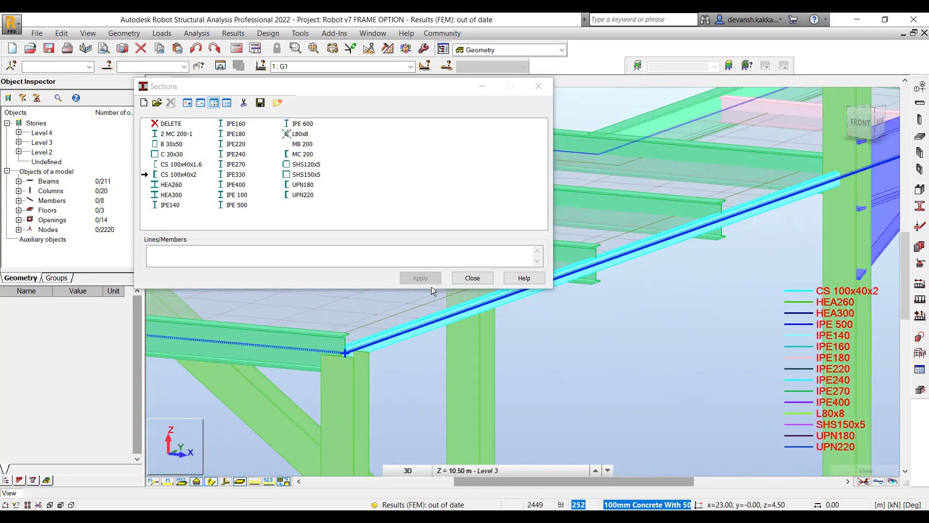
click(477, 277)
scroll(587, 361, down, 5)
click(508, 51)
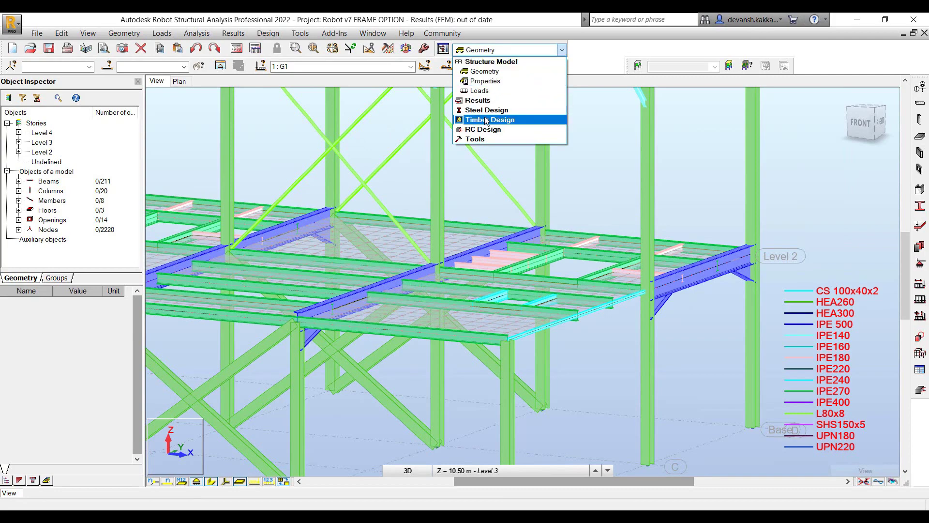
Step: Switch to the Section Definition layout and start a new solid section without saving the C-section
click(477, 139)
click(495, 120)
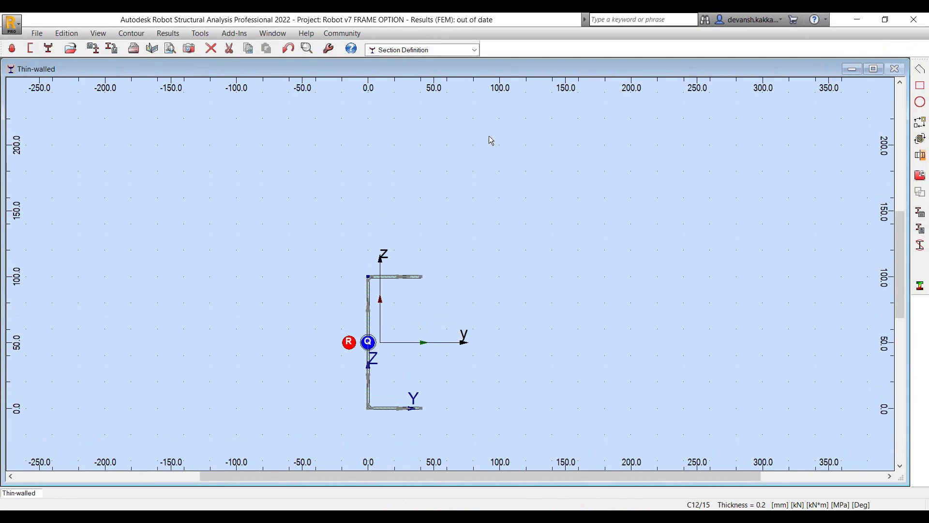
scroll(331, 213, down, 2)
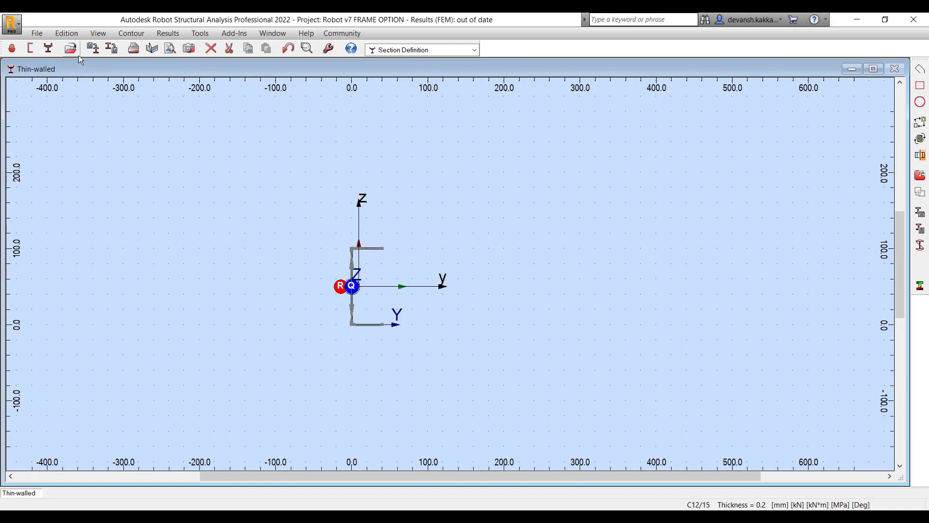
click(43, 34)
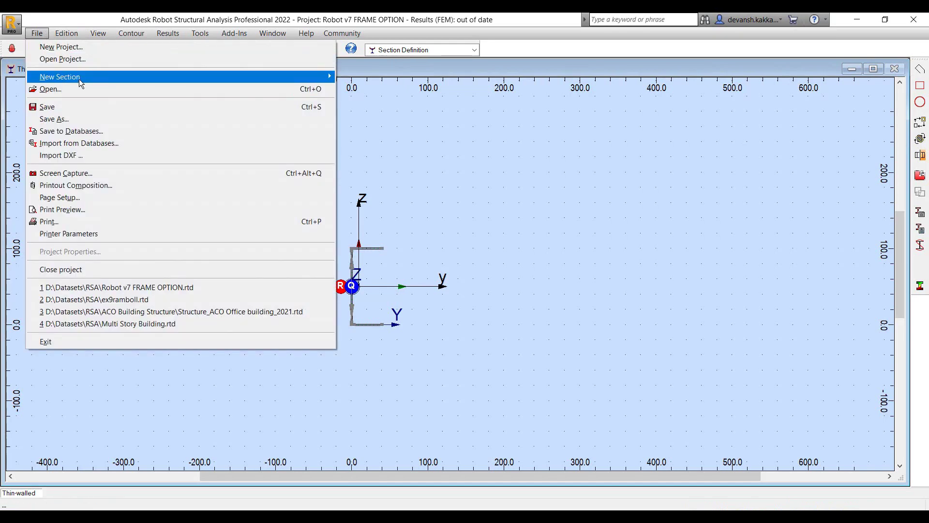
mouse_move(78, 77)
click(359, 78)
click(475, 294)
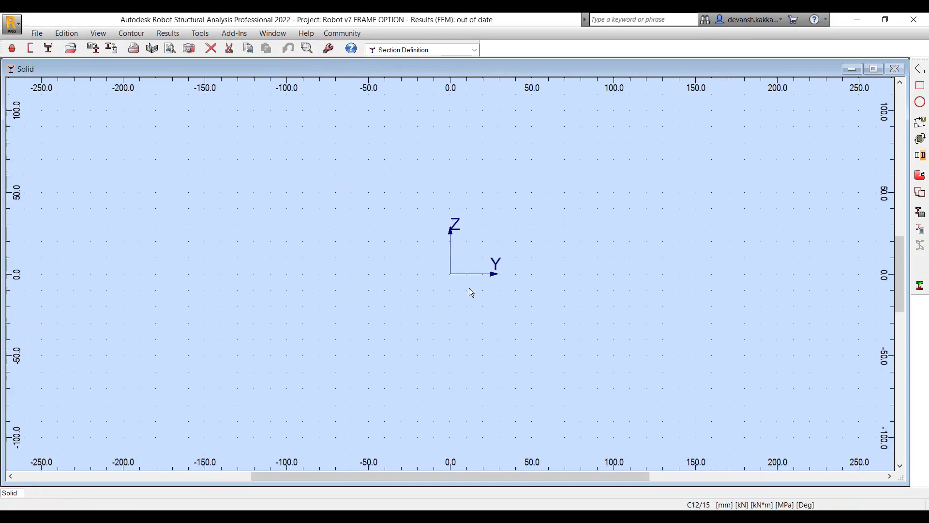
Step: Import the Girder DXF outline using a fixed number of arc divisions
click(37, 33)
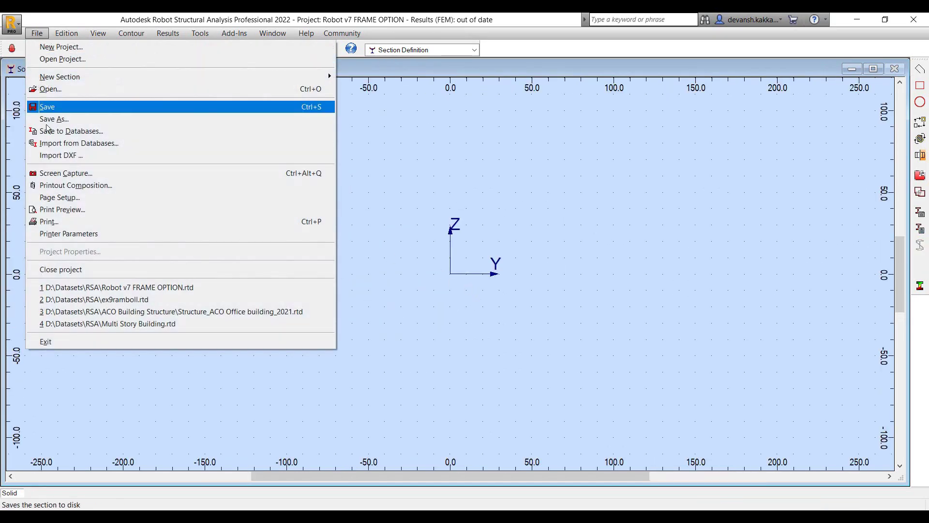
click(96, 156)
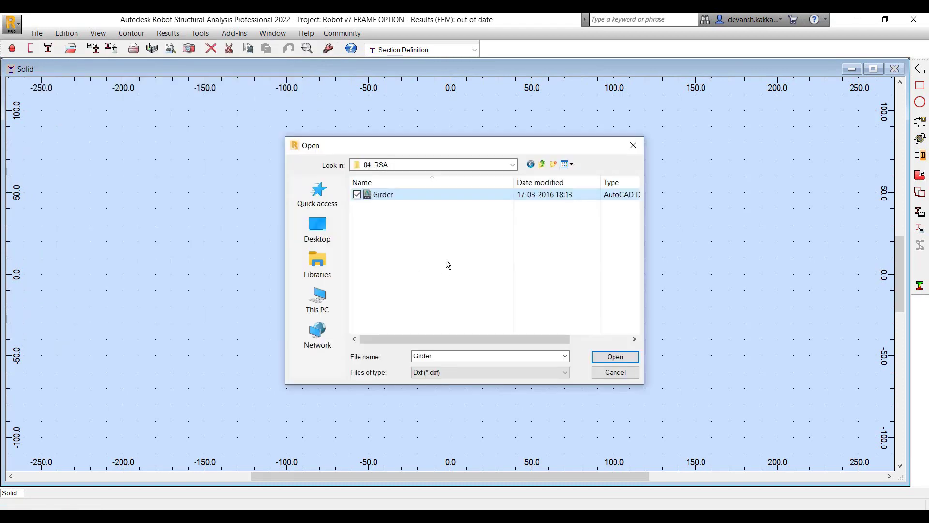
click(596, 355)
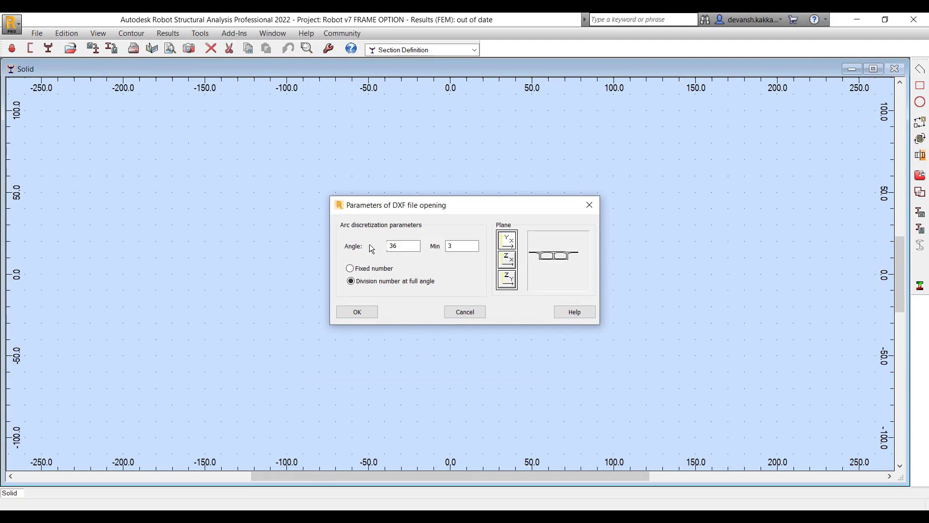
click(371, 268)
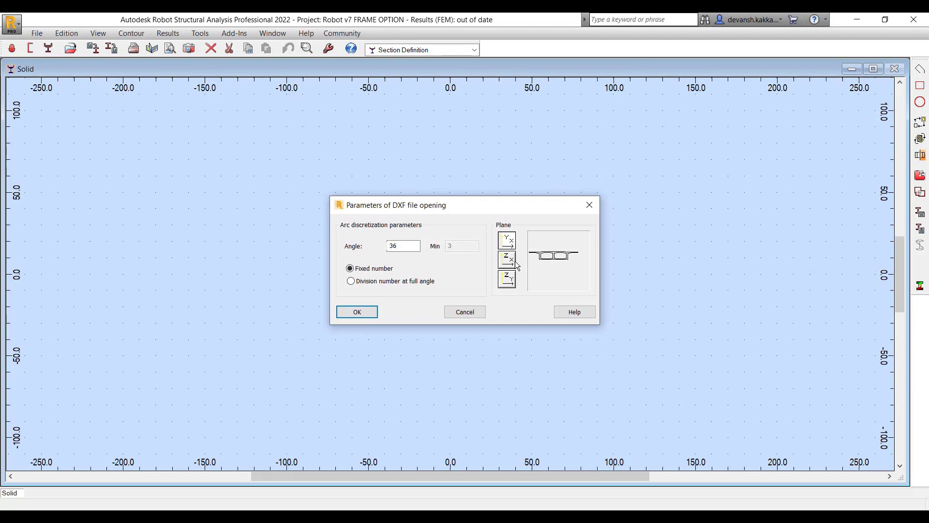
click(357, 312)
click(425, 283)
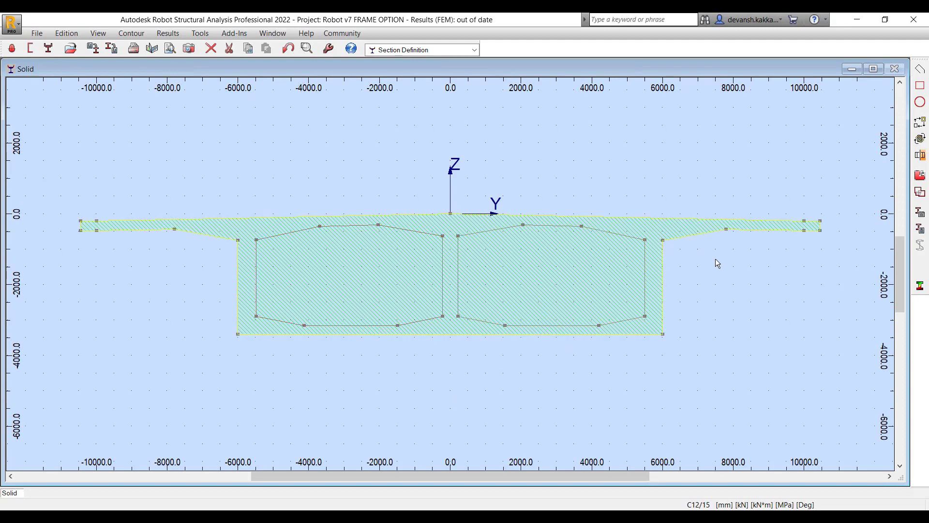
Step: Turn the girder's left inner cell into an opening via its properties
scroll(700, 278, down, 3)
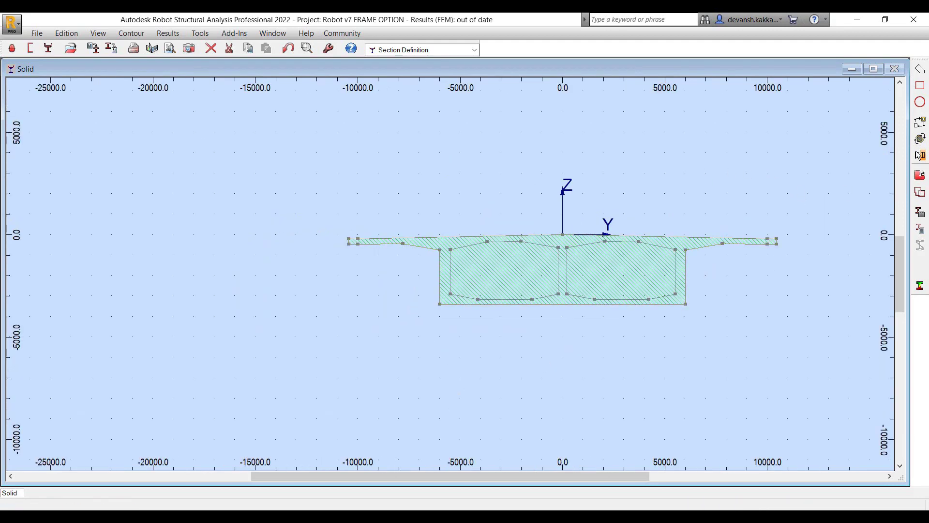
right_click(482, 288)
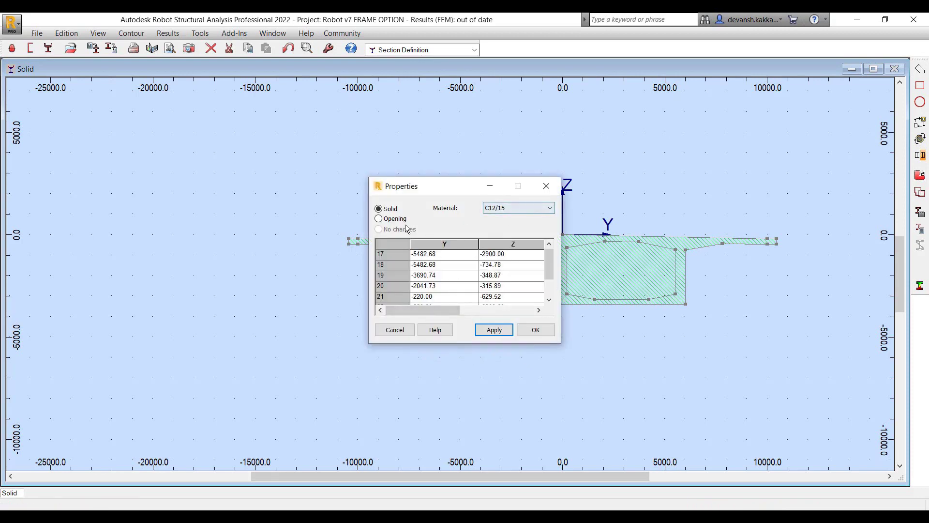
click(382, 219)
click(534, 329)
Step: Make the right inner cell an opening too, then calculate the section properties
click(580, 269)
right_click(597, 266)
click(576, 345)
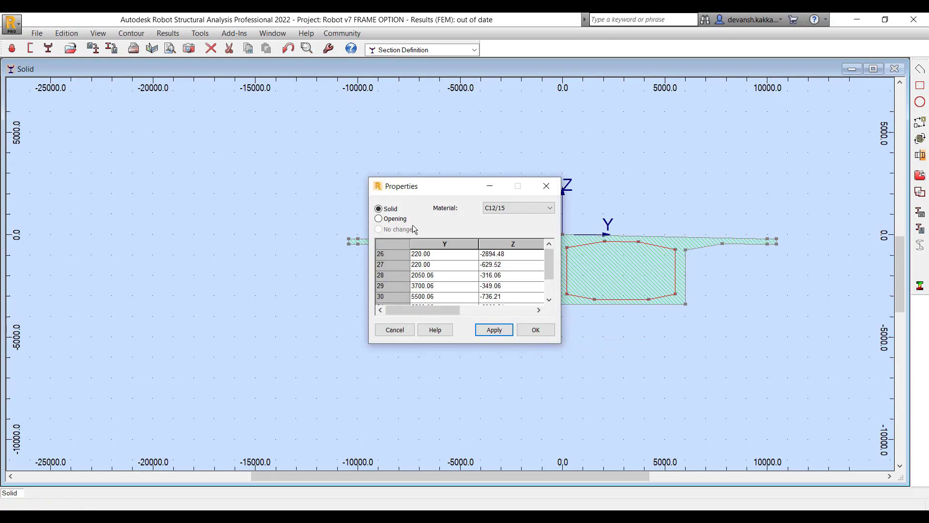
click(378, 219)
click(494, 330)
click(411, 334)
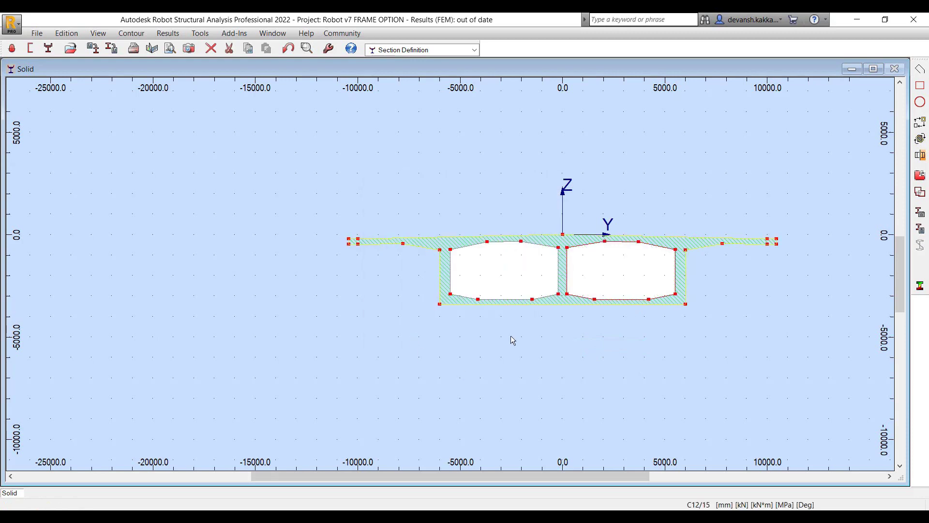
scroll(586, 279, down, 2)
click(921, 231)
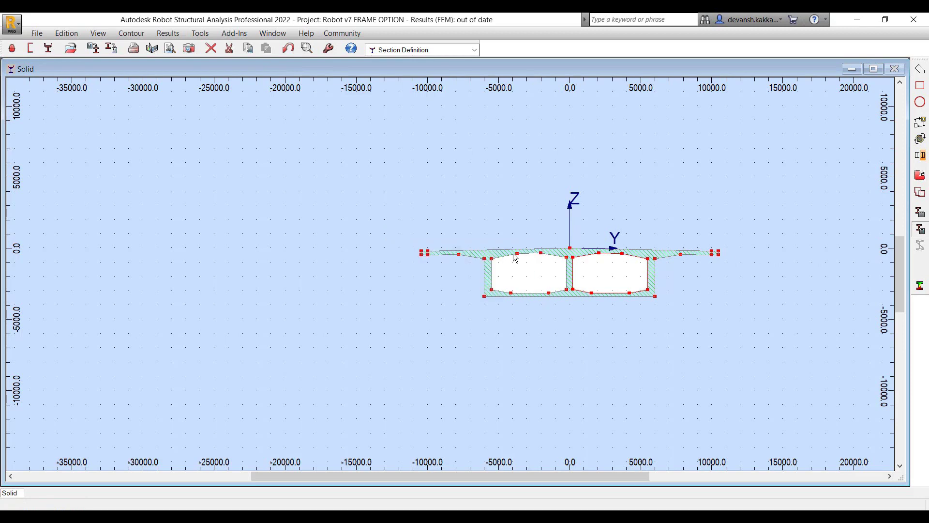
Step: Close the girder's property report and run its stress analysis, checking the Point and Cross Section views
scroll(442, 271, down, 15)
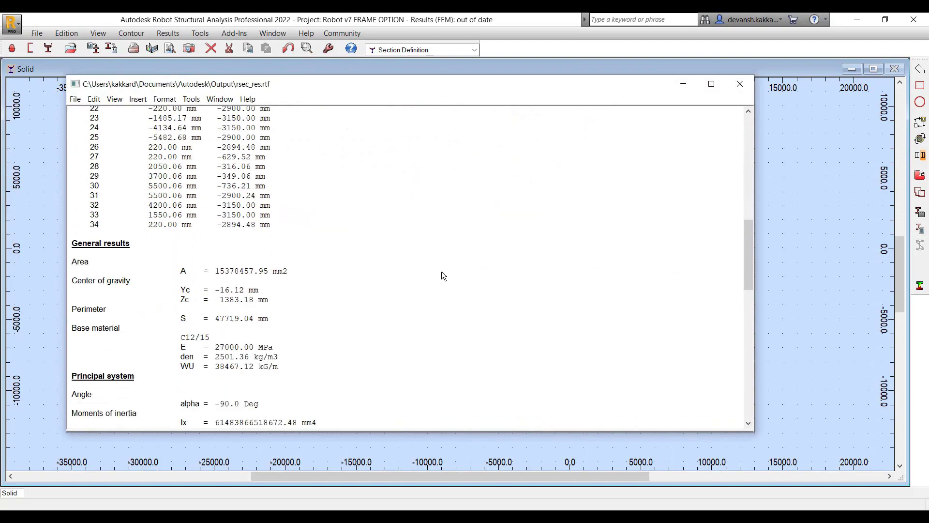
scroll(441, 272, down, 15)
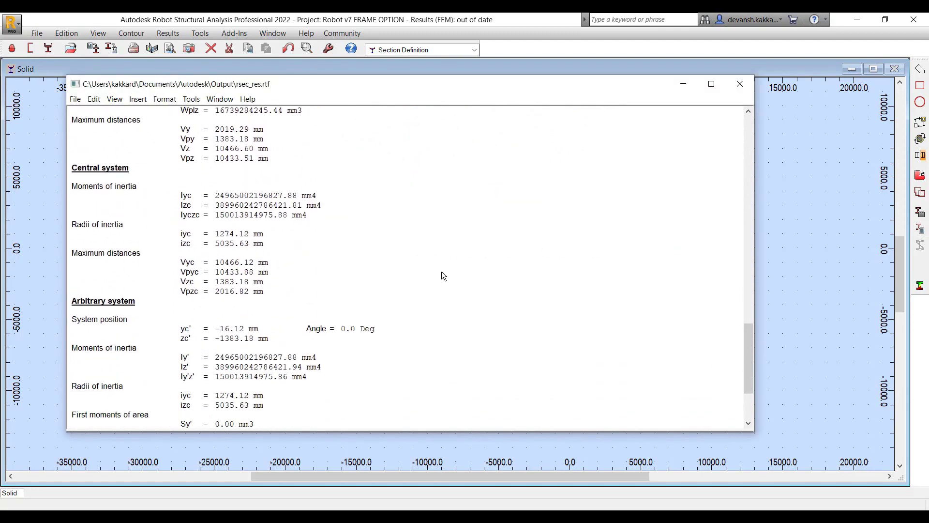
click(740, 85)
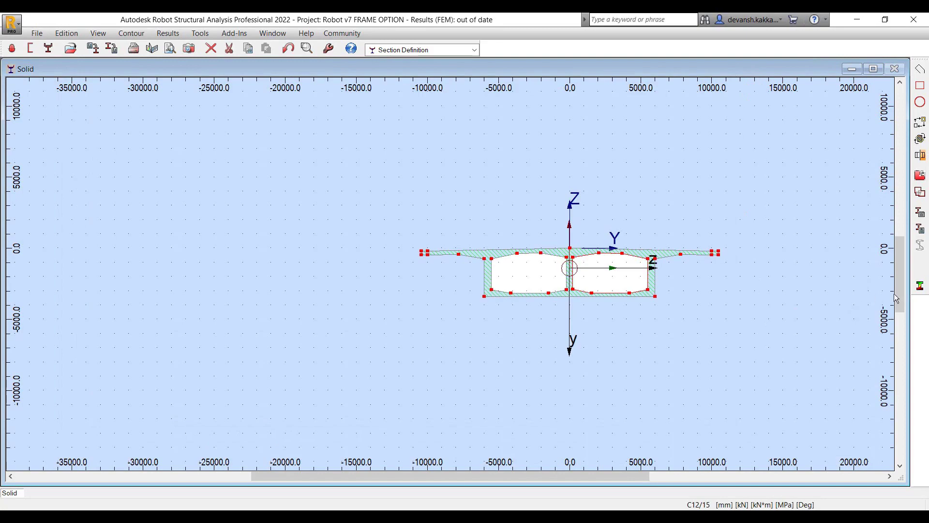
click(920, 286)
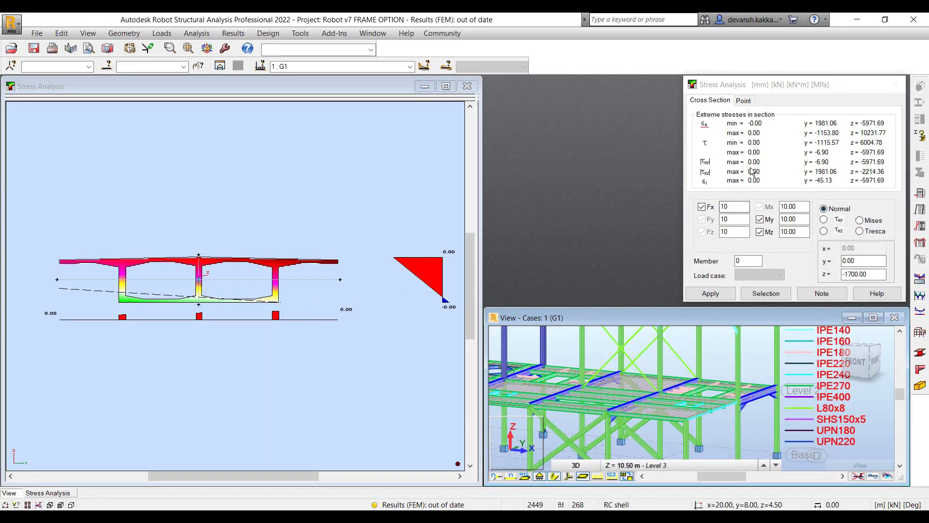
click(743, 101)
click(710, 100)
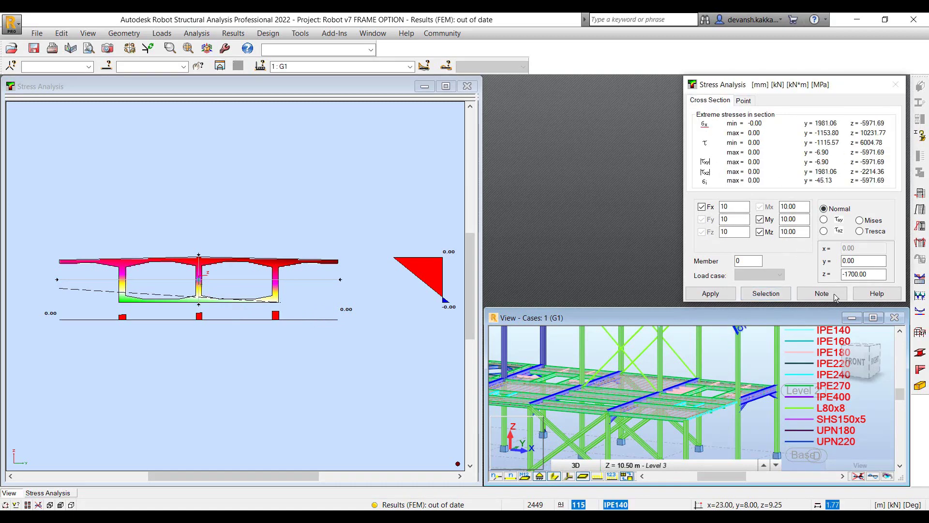
click(356, 50)
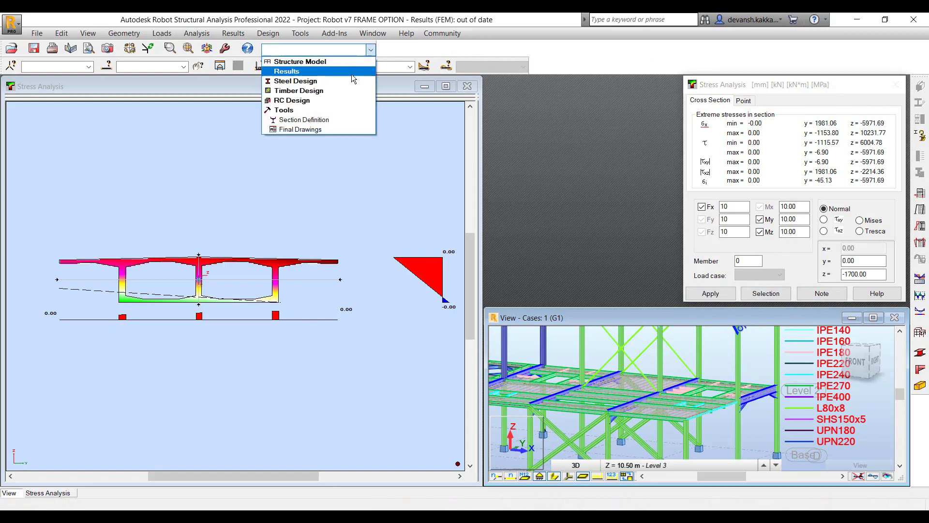
Step: Return to the Section Definition layout and cancel saving the girder section to the database
click(342, 120)
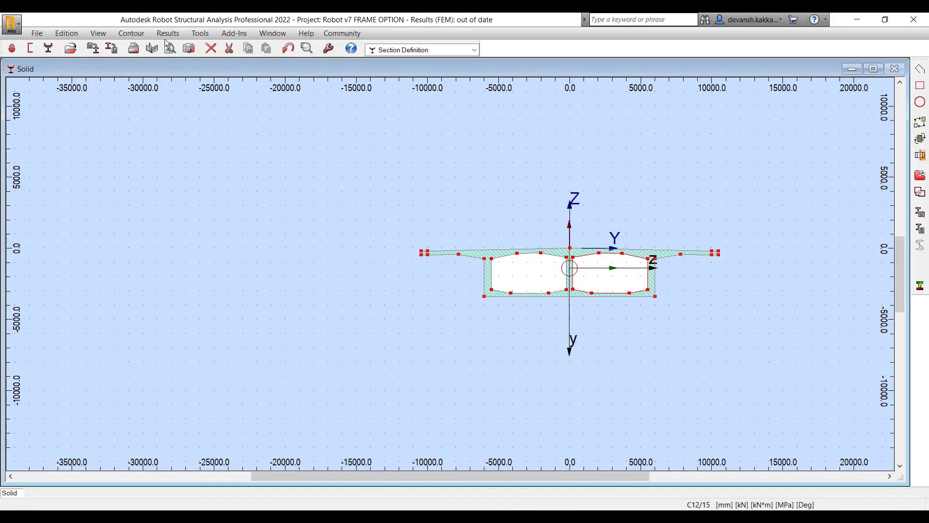
click(37, 33)
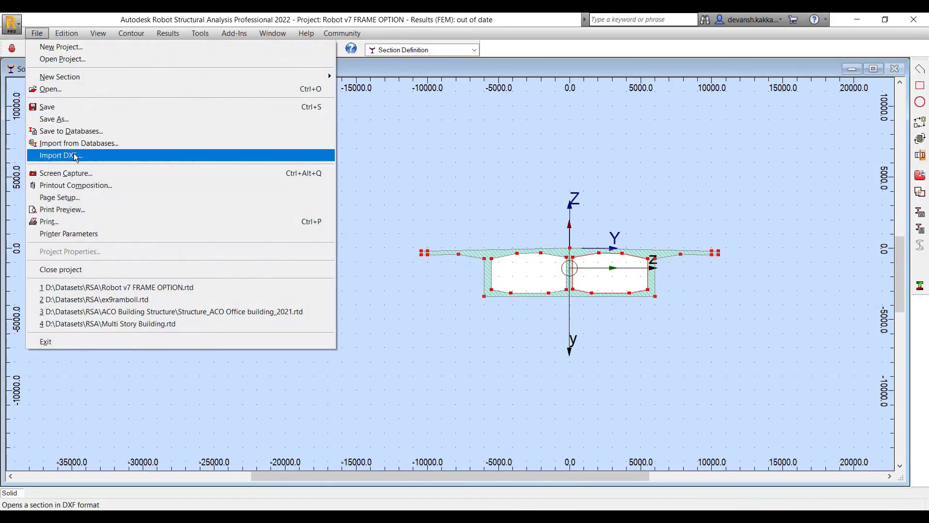
click(85, 135)
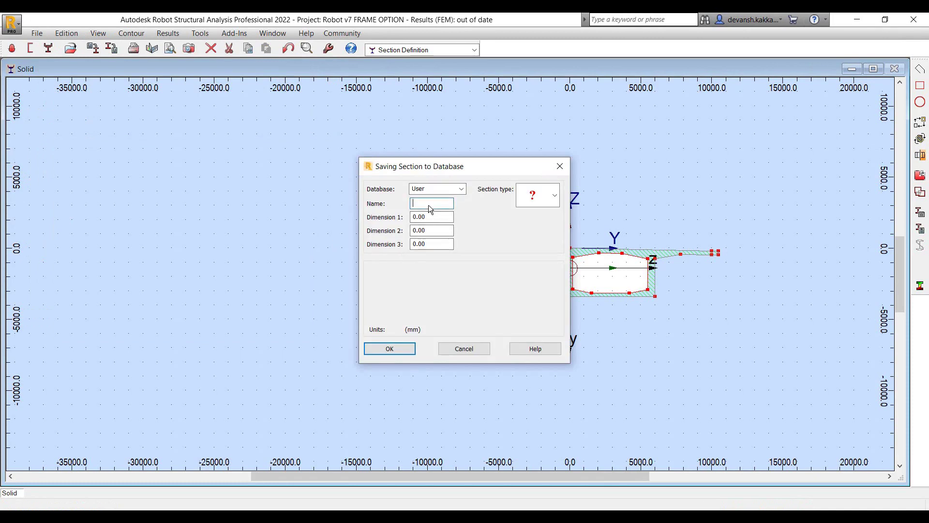
click(480, 349)
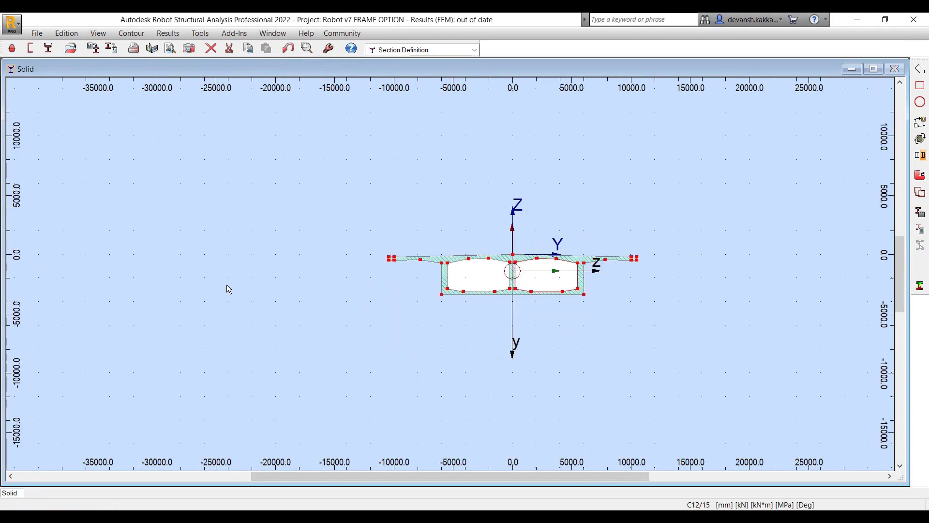
scroll(400, 262, up, 3)
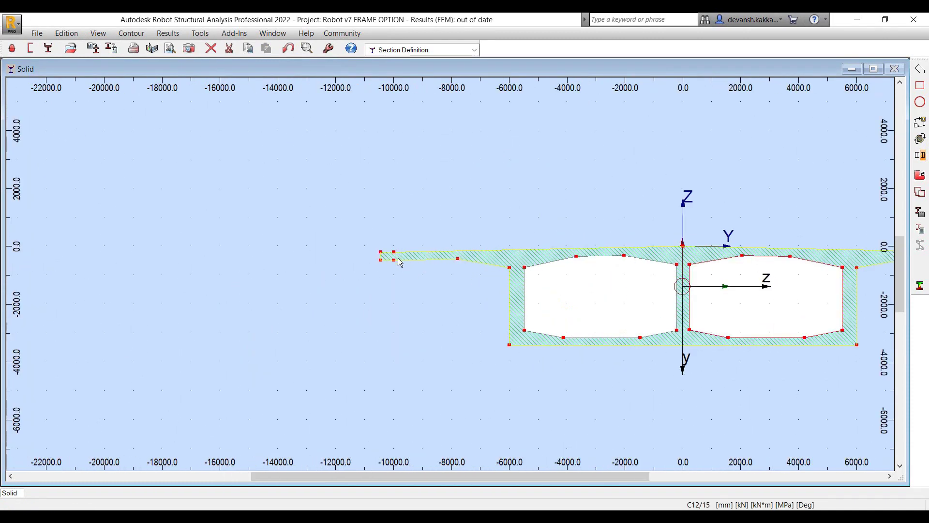
scroll(380, 272, down, 3)
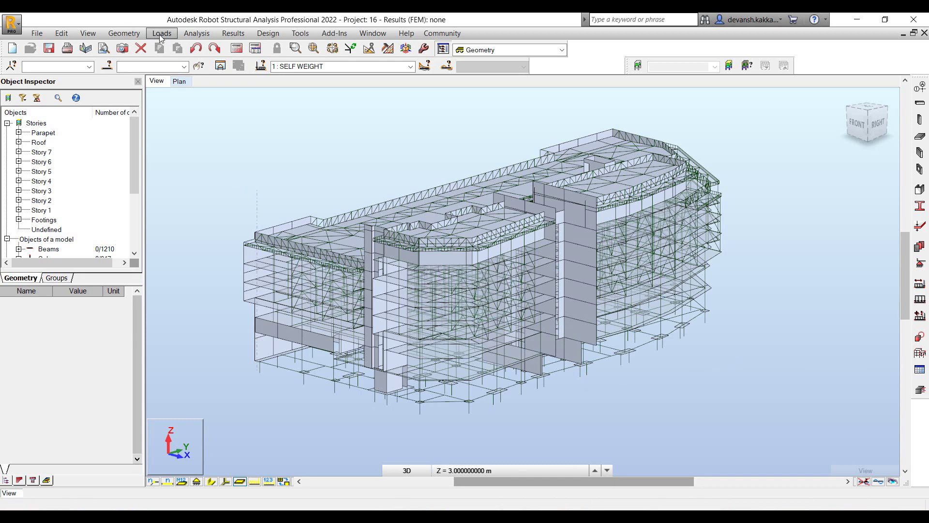
Step: Start a new panel thickness TH150_2 and, after trying the linear and planar options, keep it constant at 150 mm
click(124, 33)
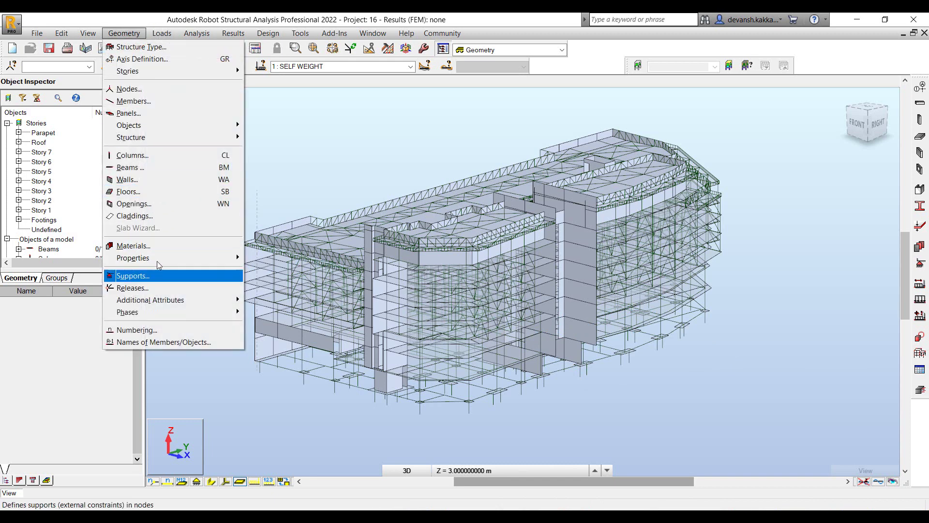
mouse_move(158, 259)
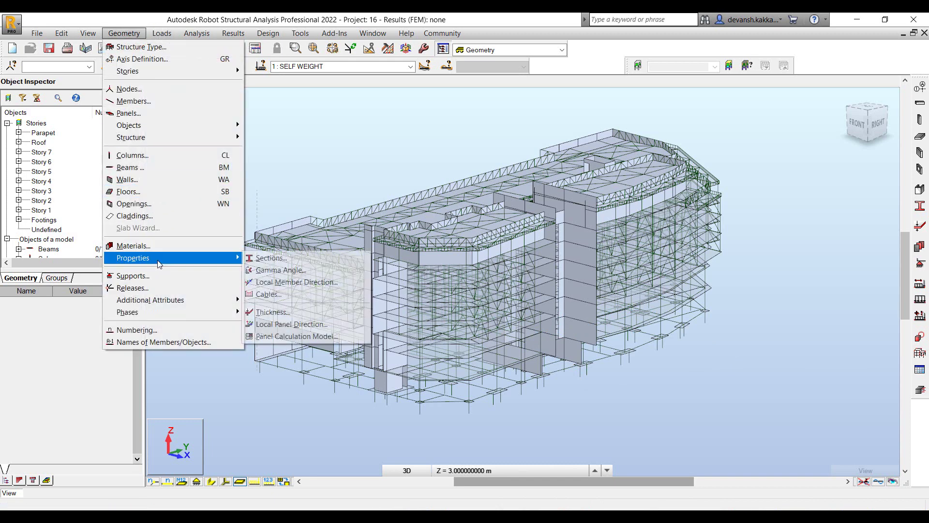
click(280, 311)
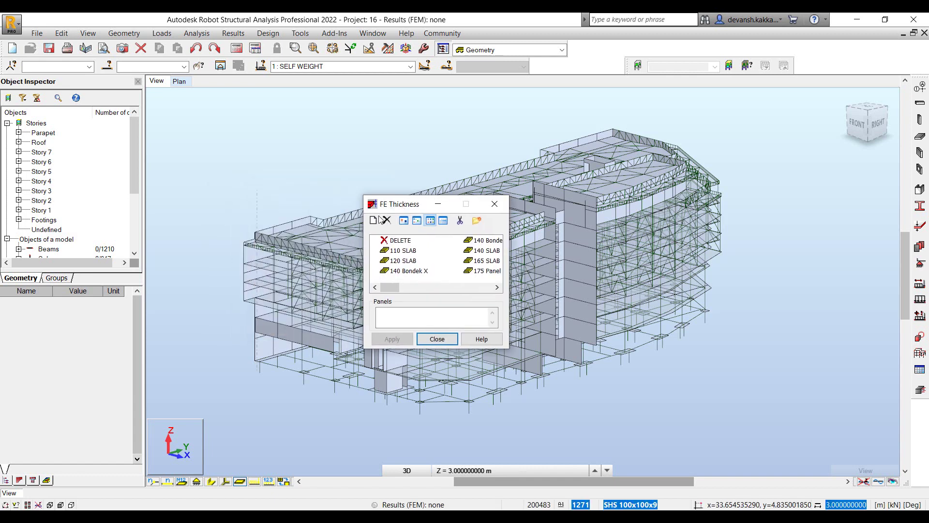
click(374, 222)
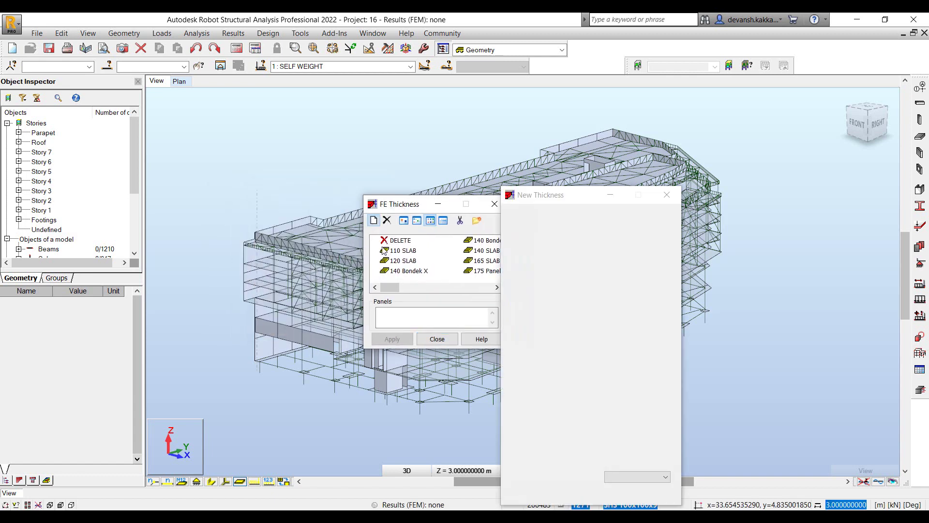
drag(535, 196, 187, 148)
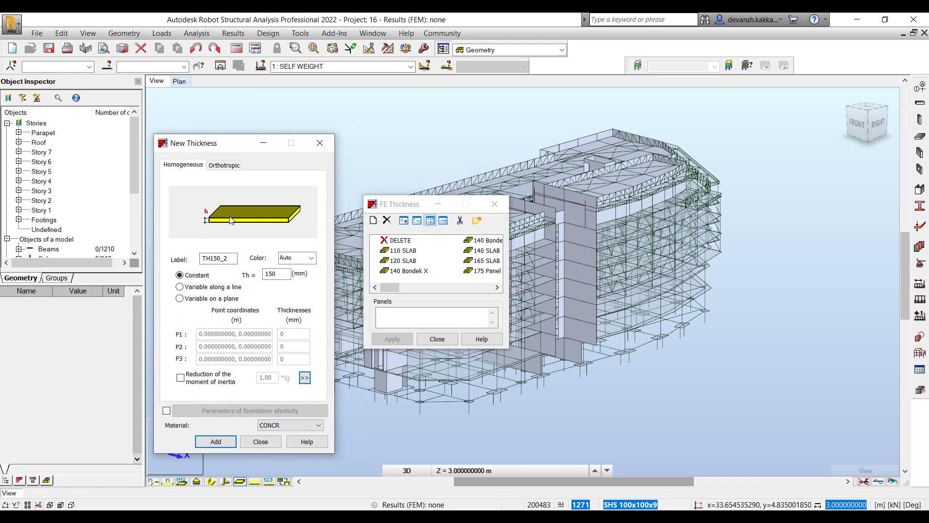
click(191, 288)
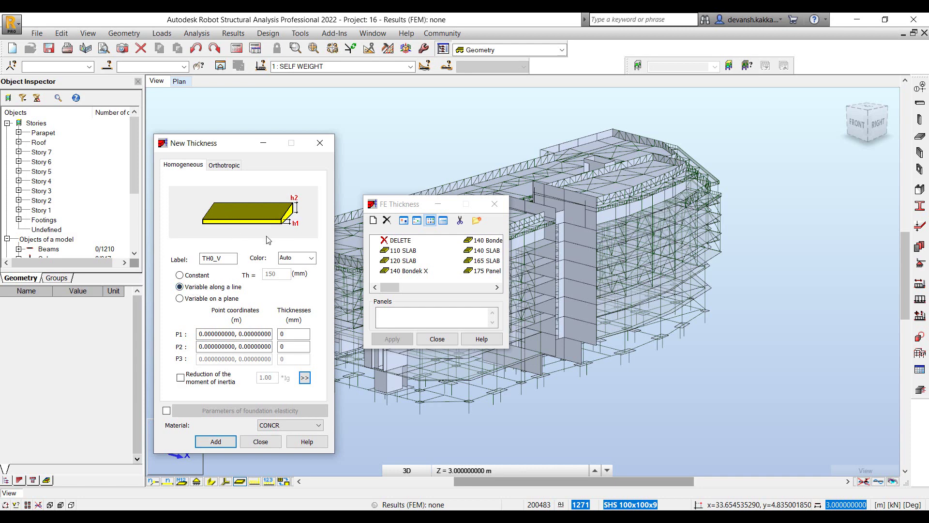
click(204, 300)
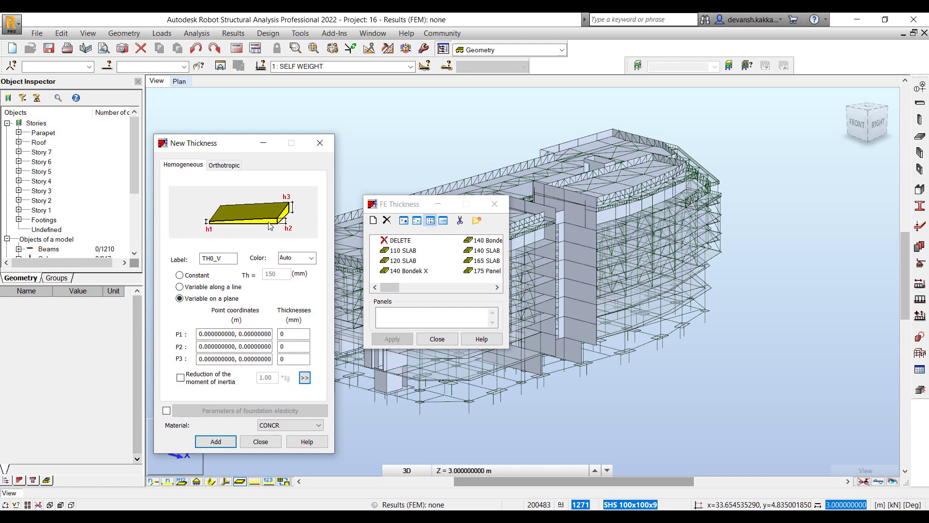
click(196, 275)
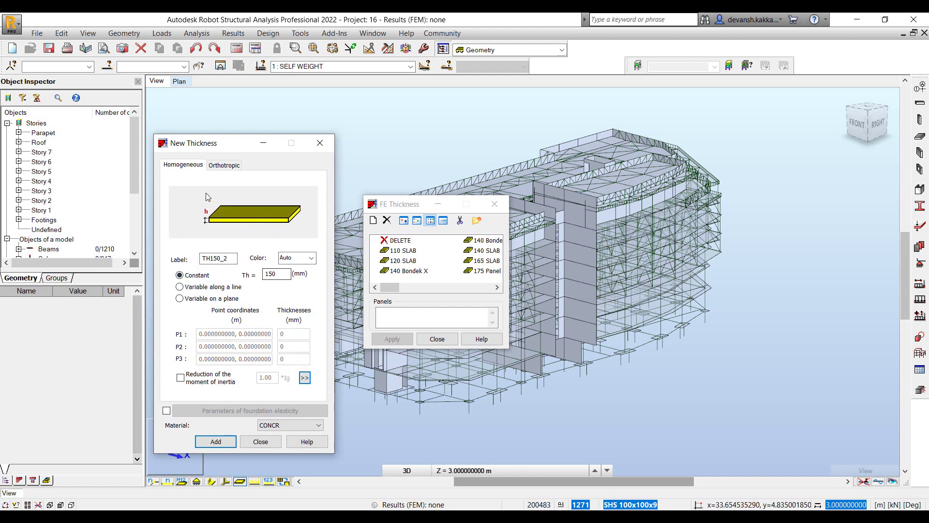
click(219, 166)
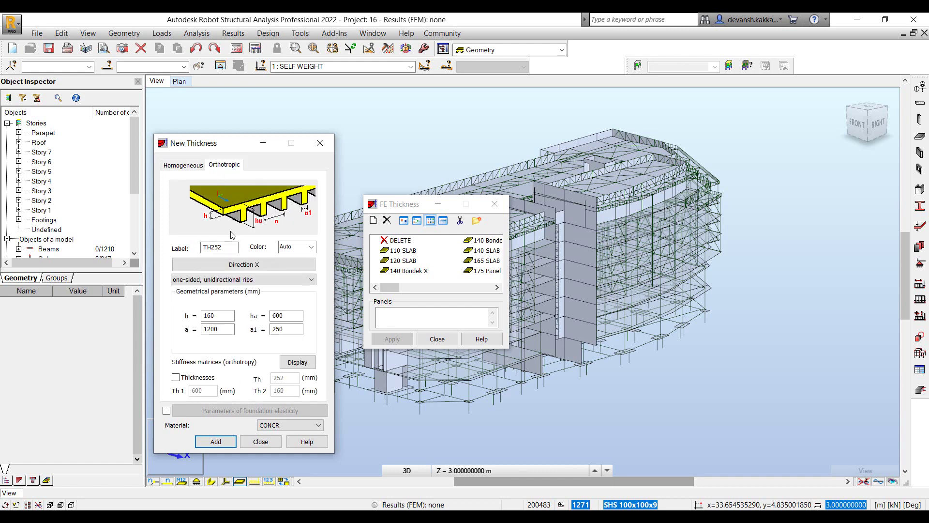
click(263, 281)
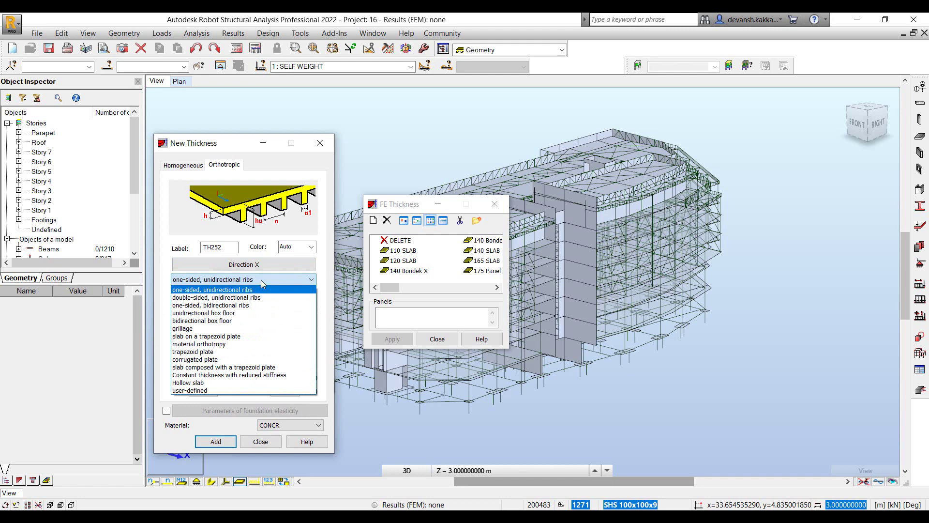
click(236, 360)
click(242, 281)
click(235, 345)
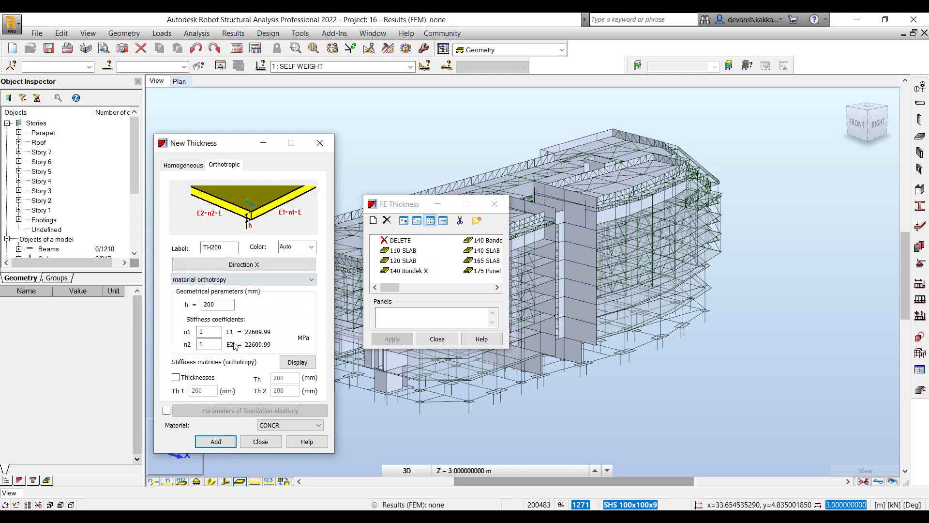
click(242, 280)
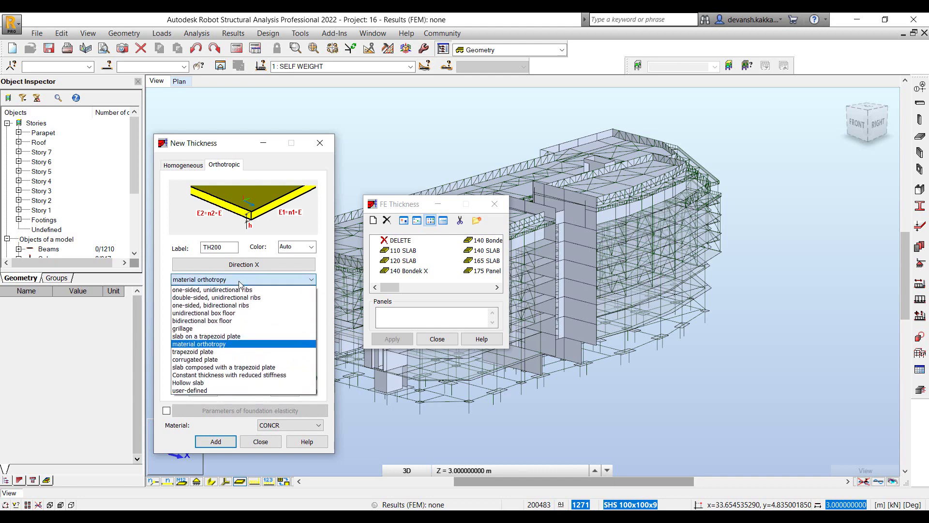
click(231, 329)
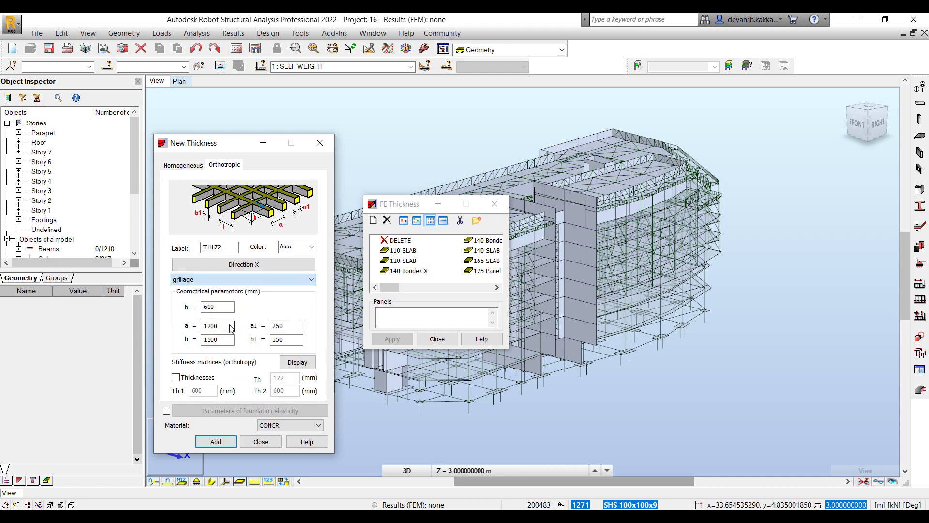
click(248, 281)
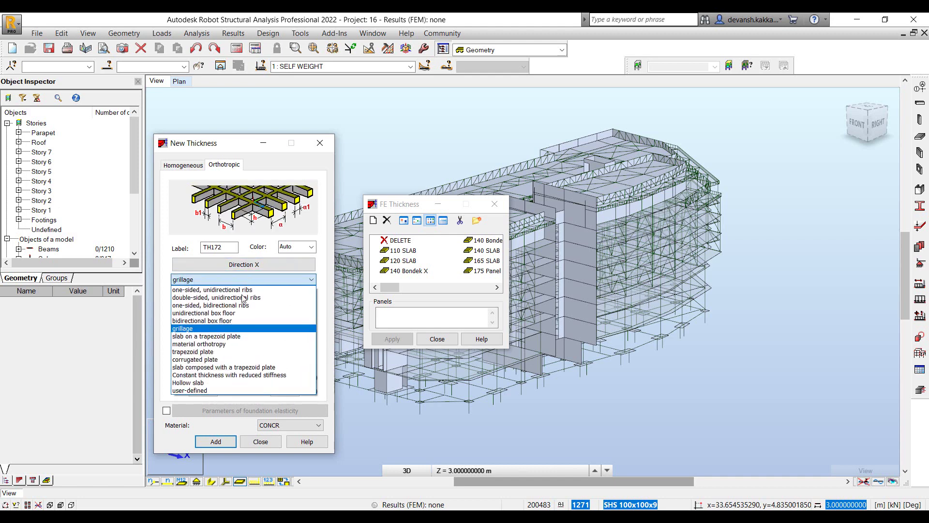
click(238, 321)
click(244, 281)
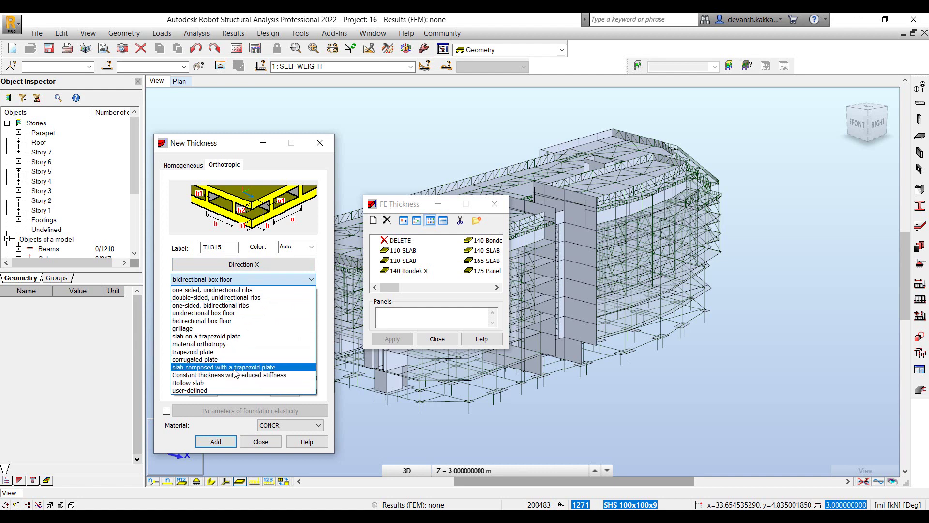
click(243, 281)
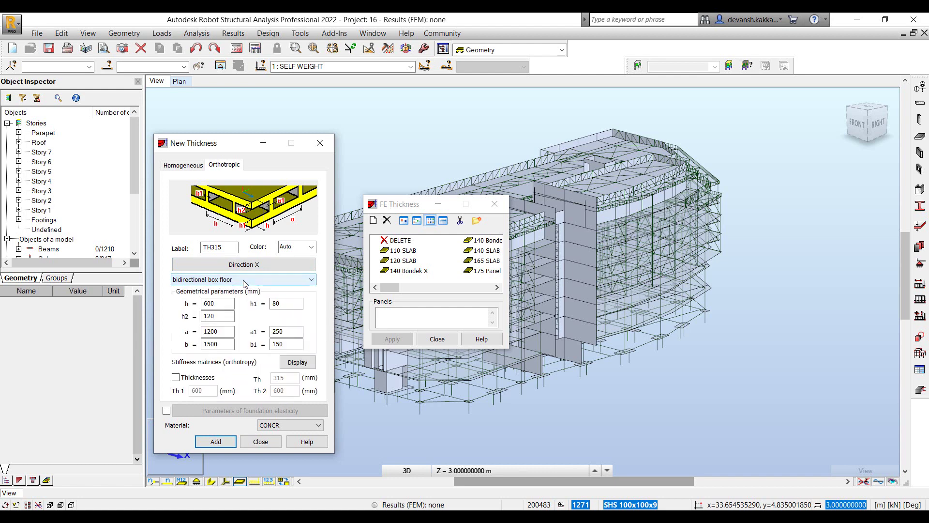
click(183, 165)
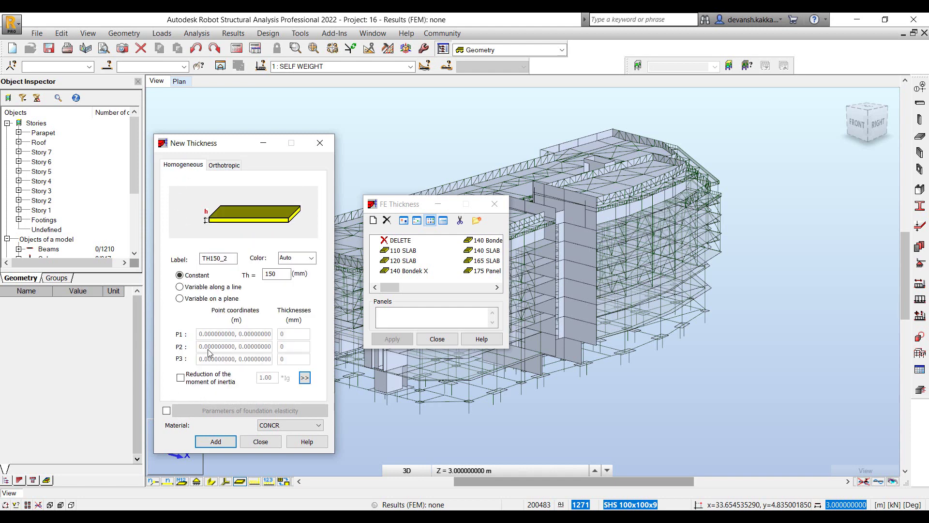
Step: Close the New Thickness dialog without adding the 150 mm thickness
click(272, 277)
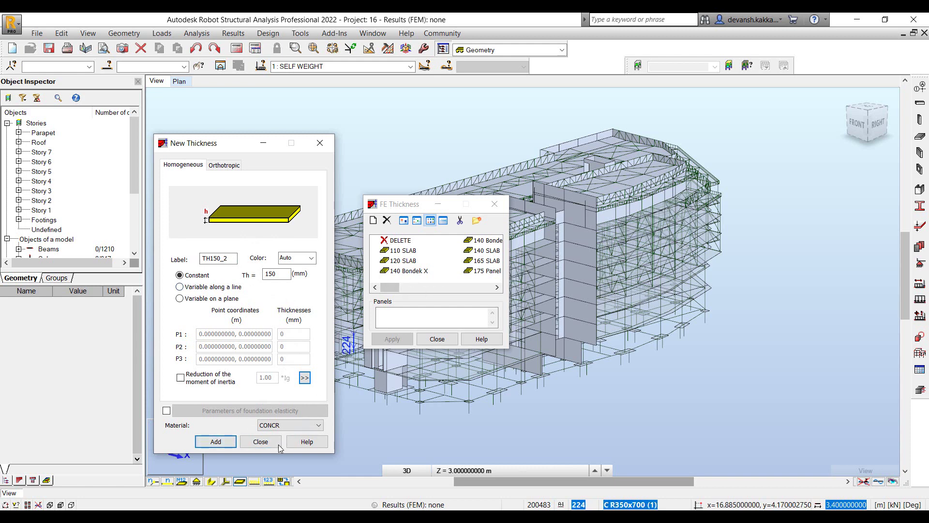
click(260, 441)
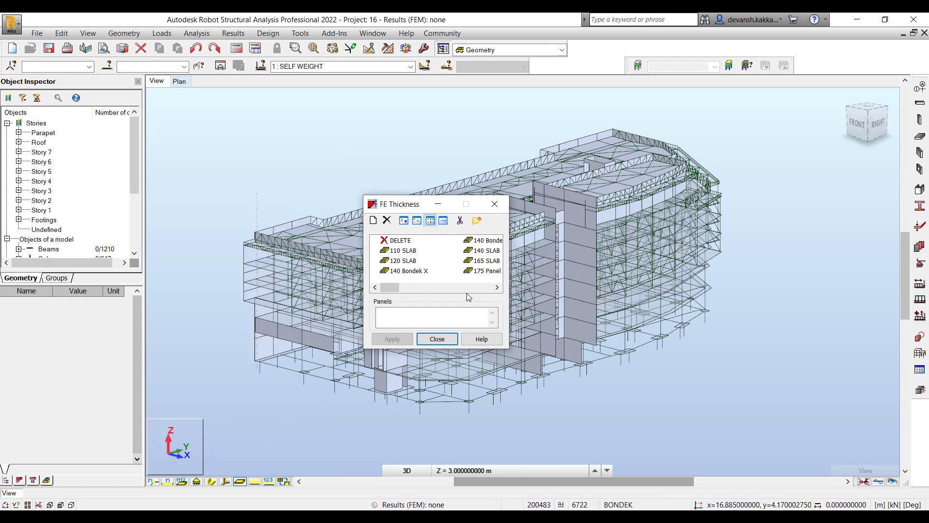
click(497, 287)
click(498, 287)
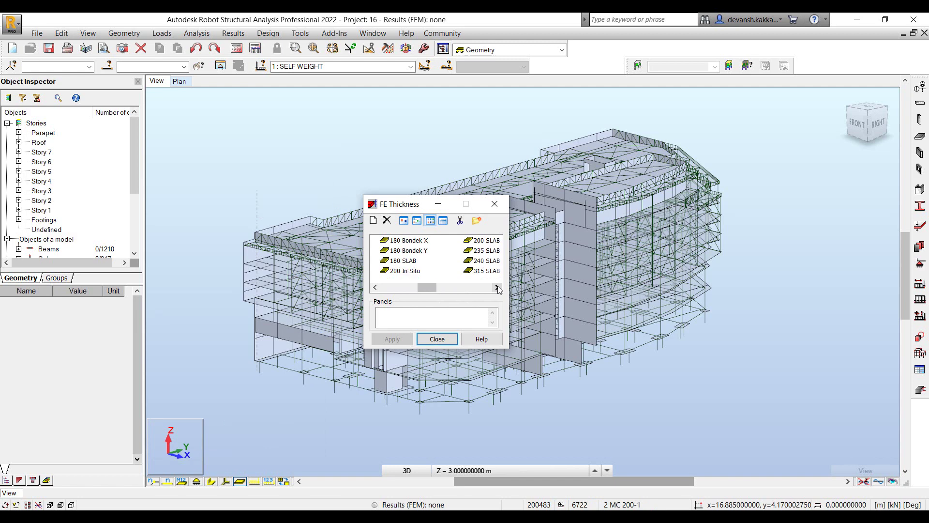
click(497, 287)
Step: Assign the 200 SLAB thickness to floor panel 5921 in place of 165 SLAB
click(403, 240)
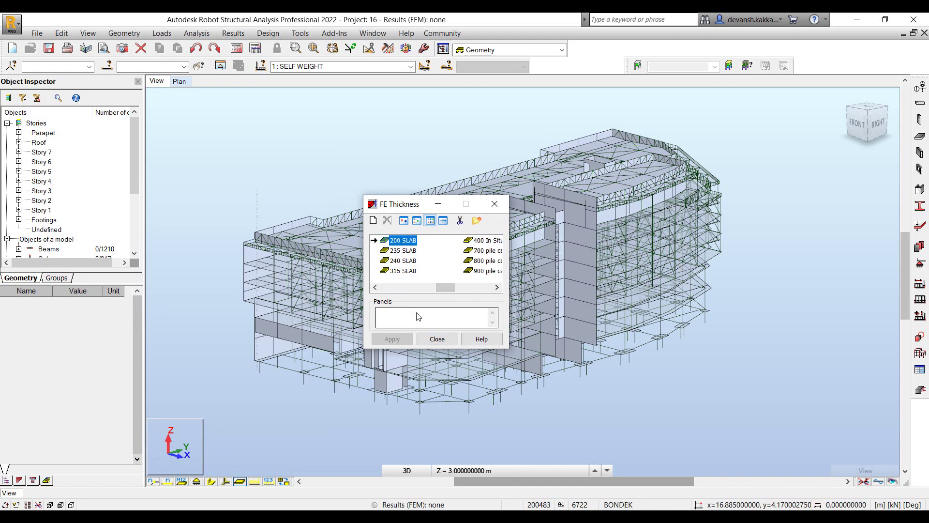
drag(402, 204, 625, 223)
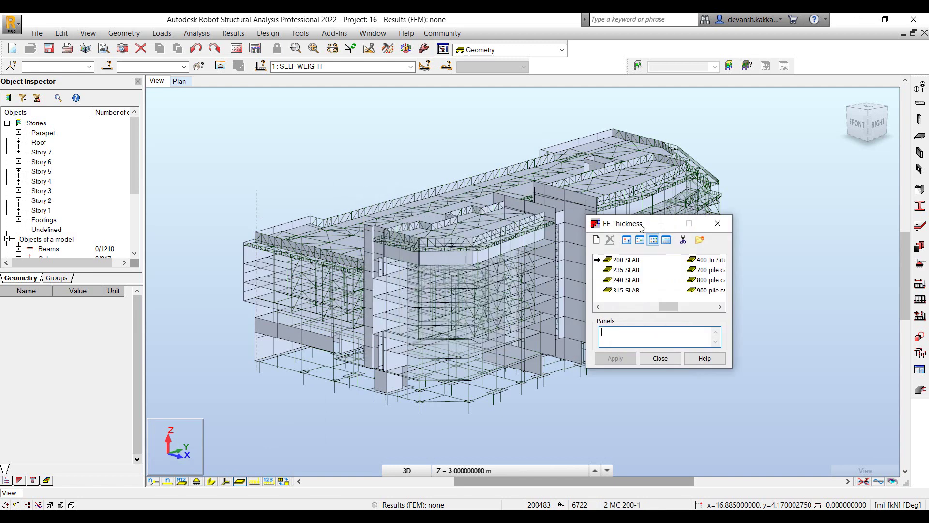
scroll(355, 325, up, 3)
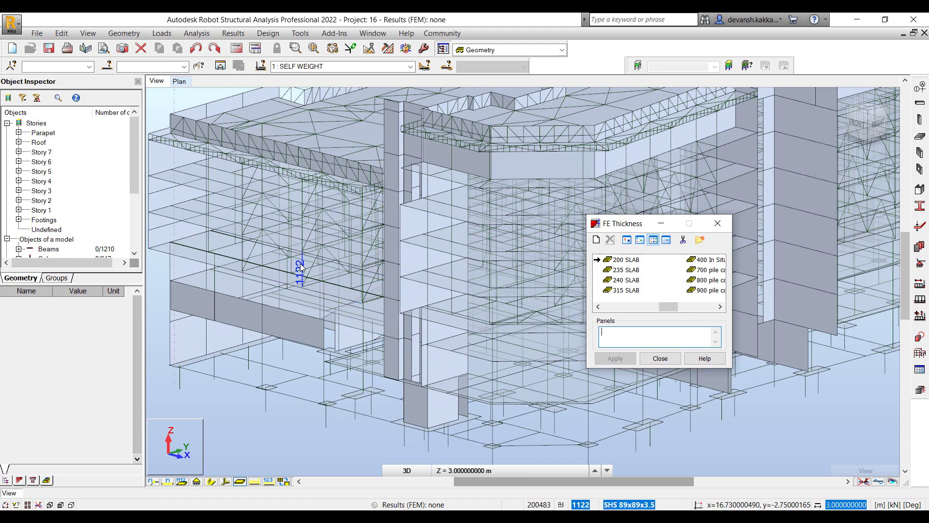
click(156, 253)
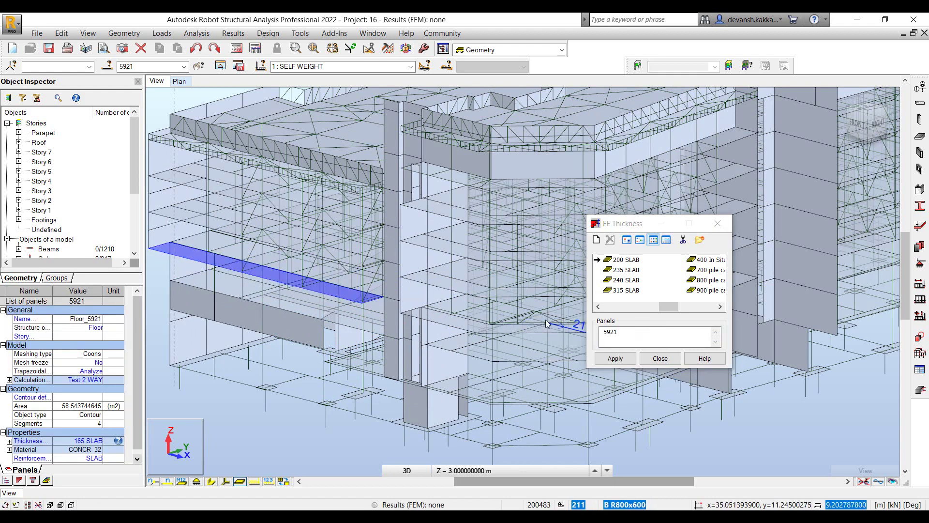
click(613, 358)
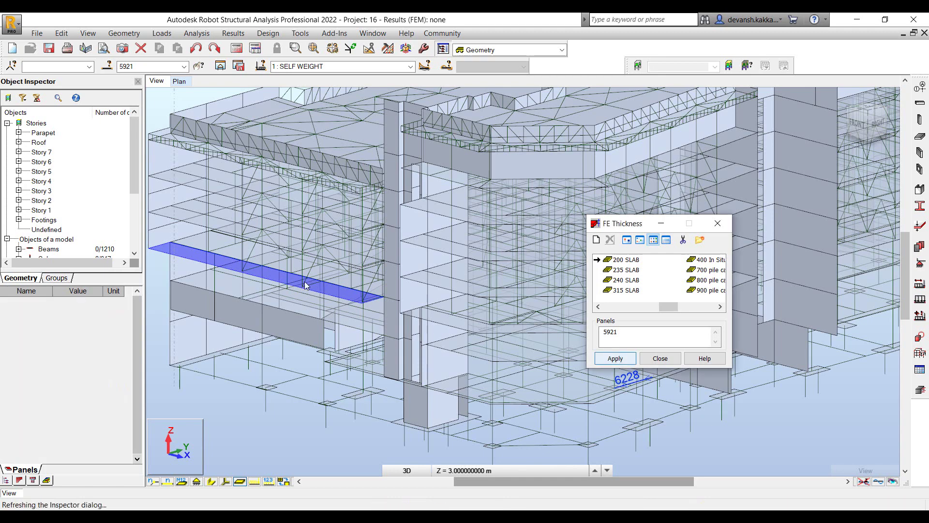